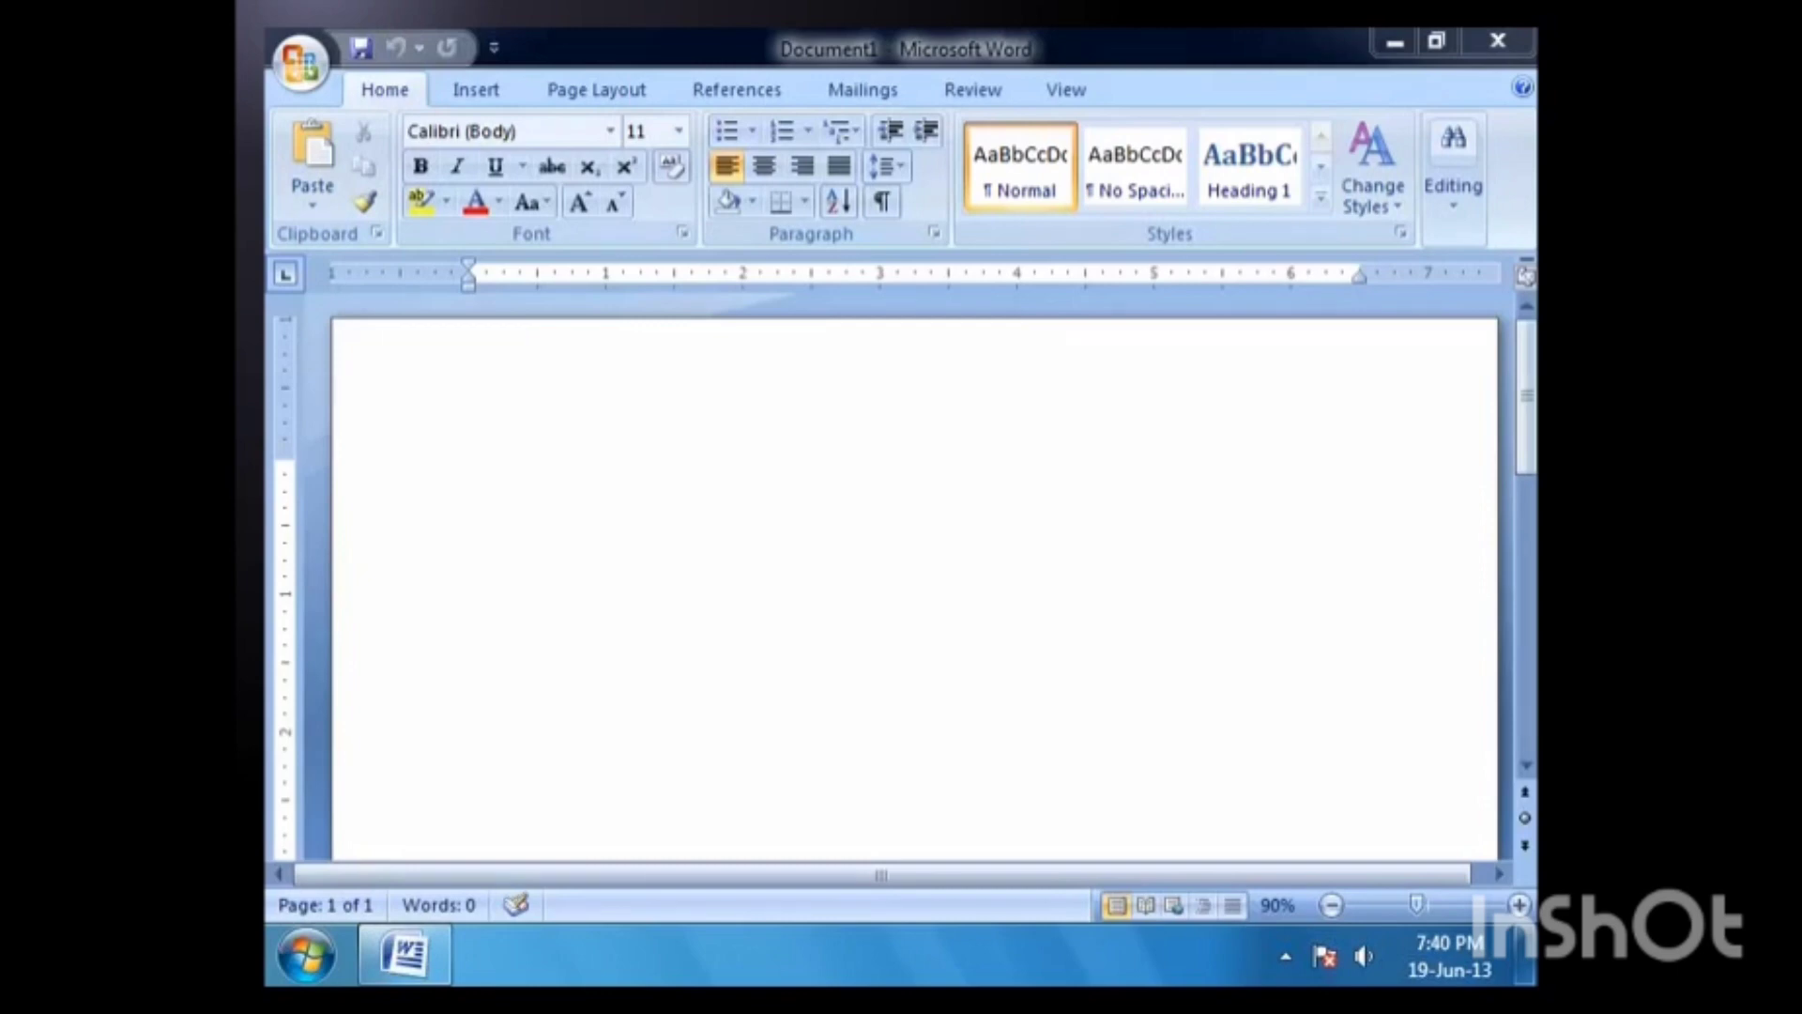
Step: Try inserting a table with 6 columns and 3 rows at the start of the blank document, and undo the insertion
left_click(444, 427)
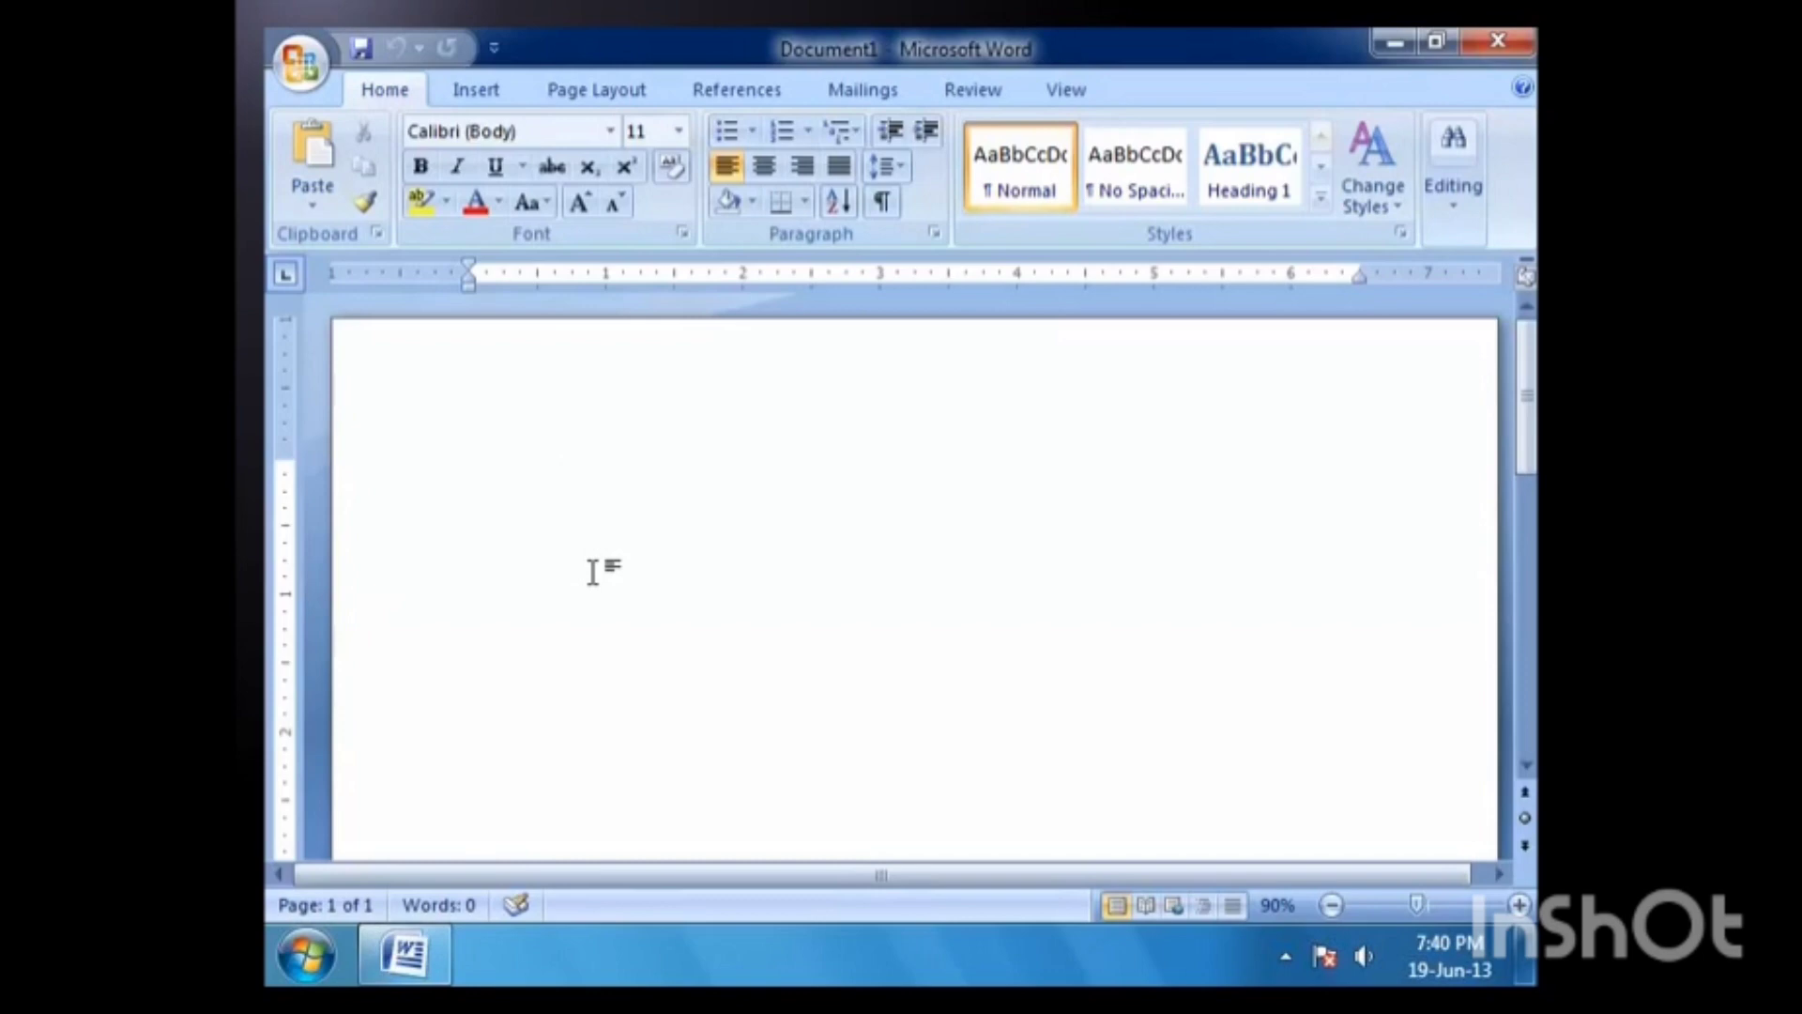
left_click(488, 92)
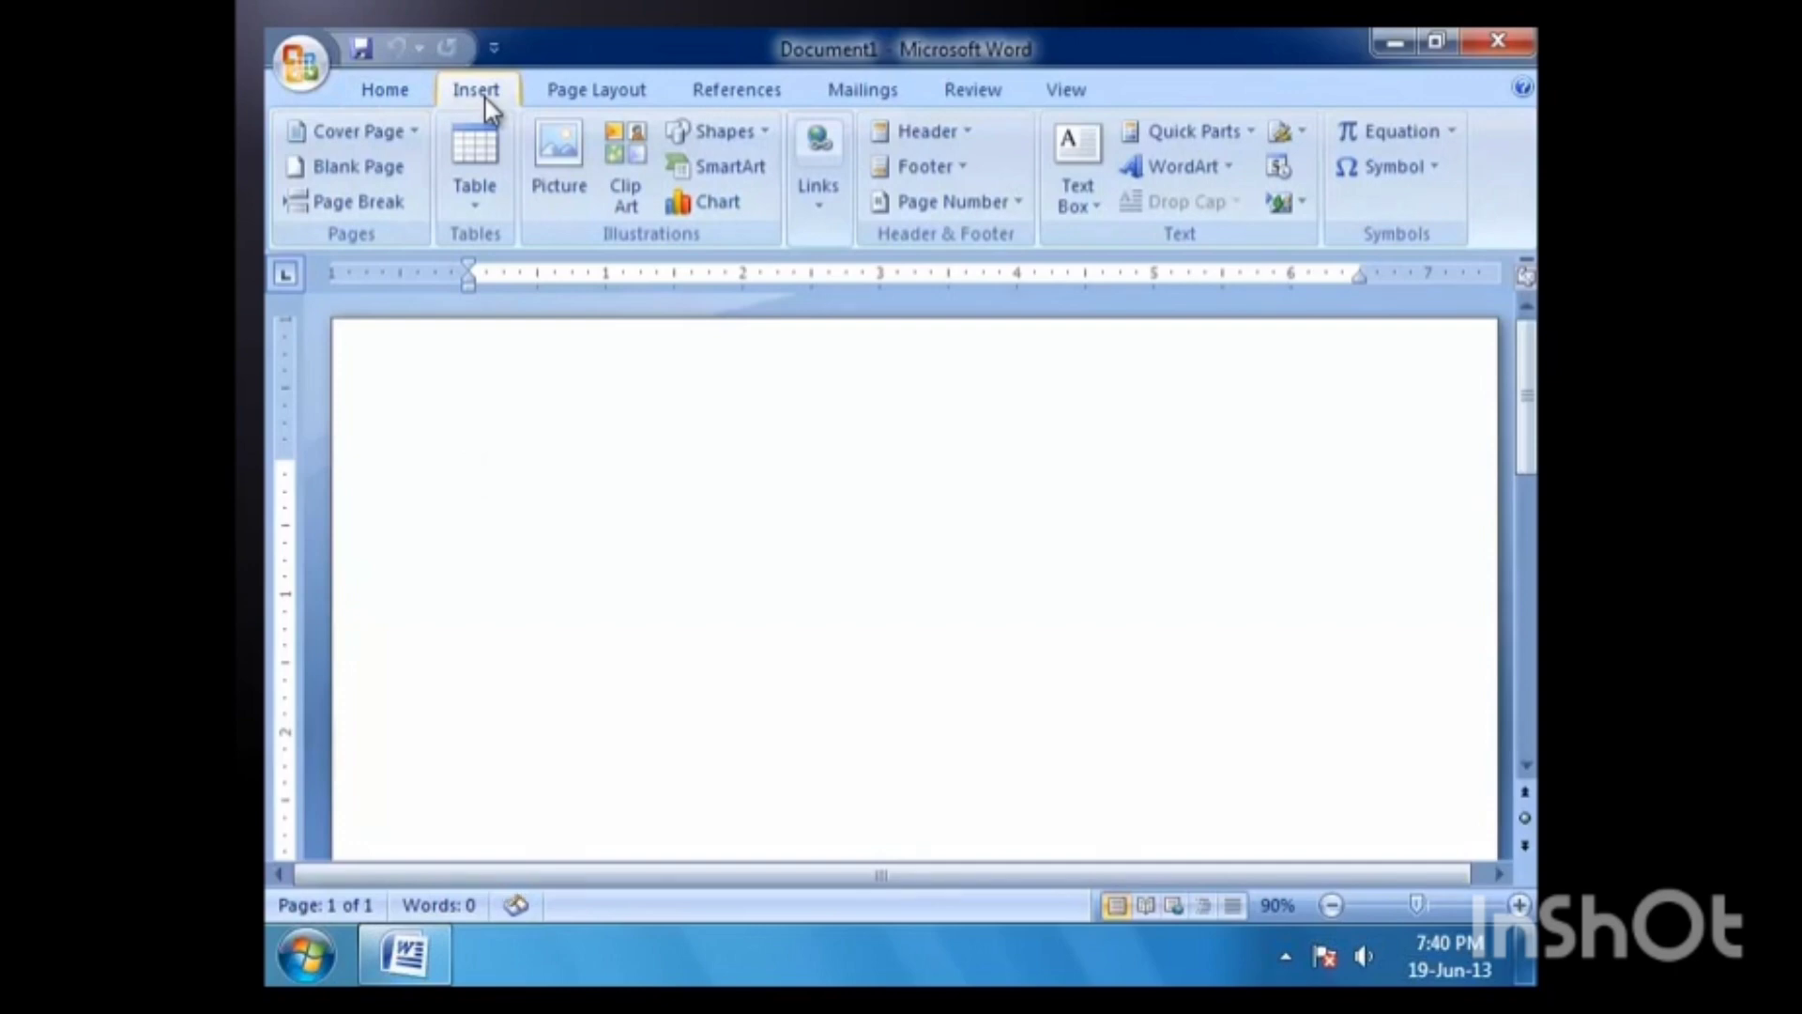
left_click(479, 180)
left_click(560, 528)
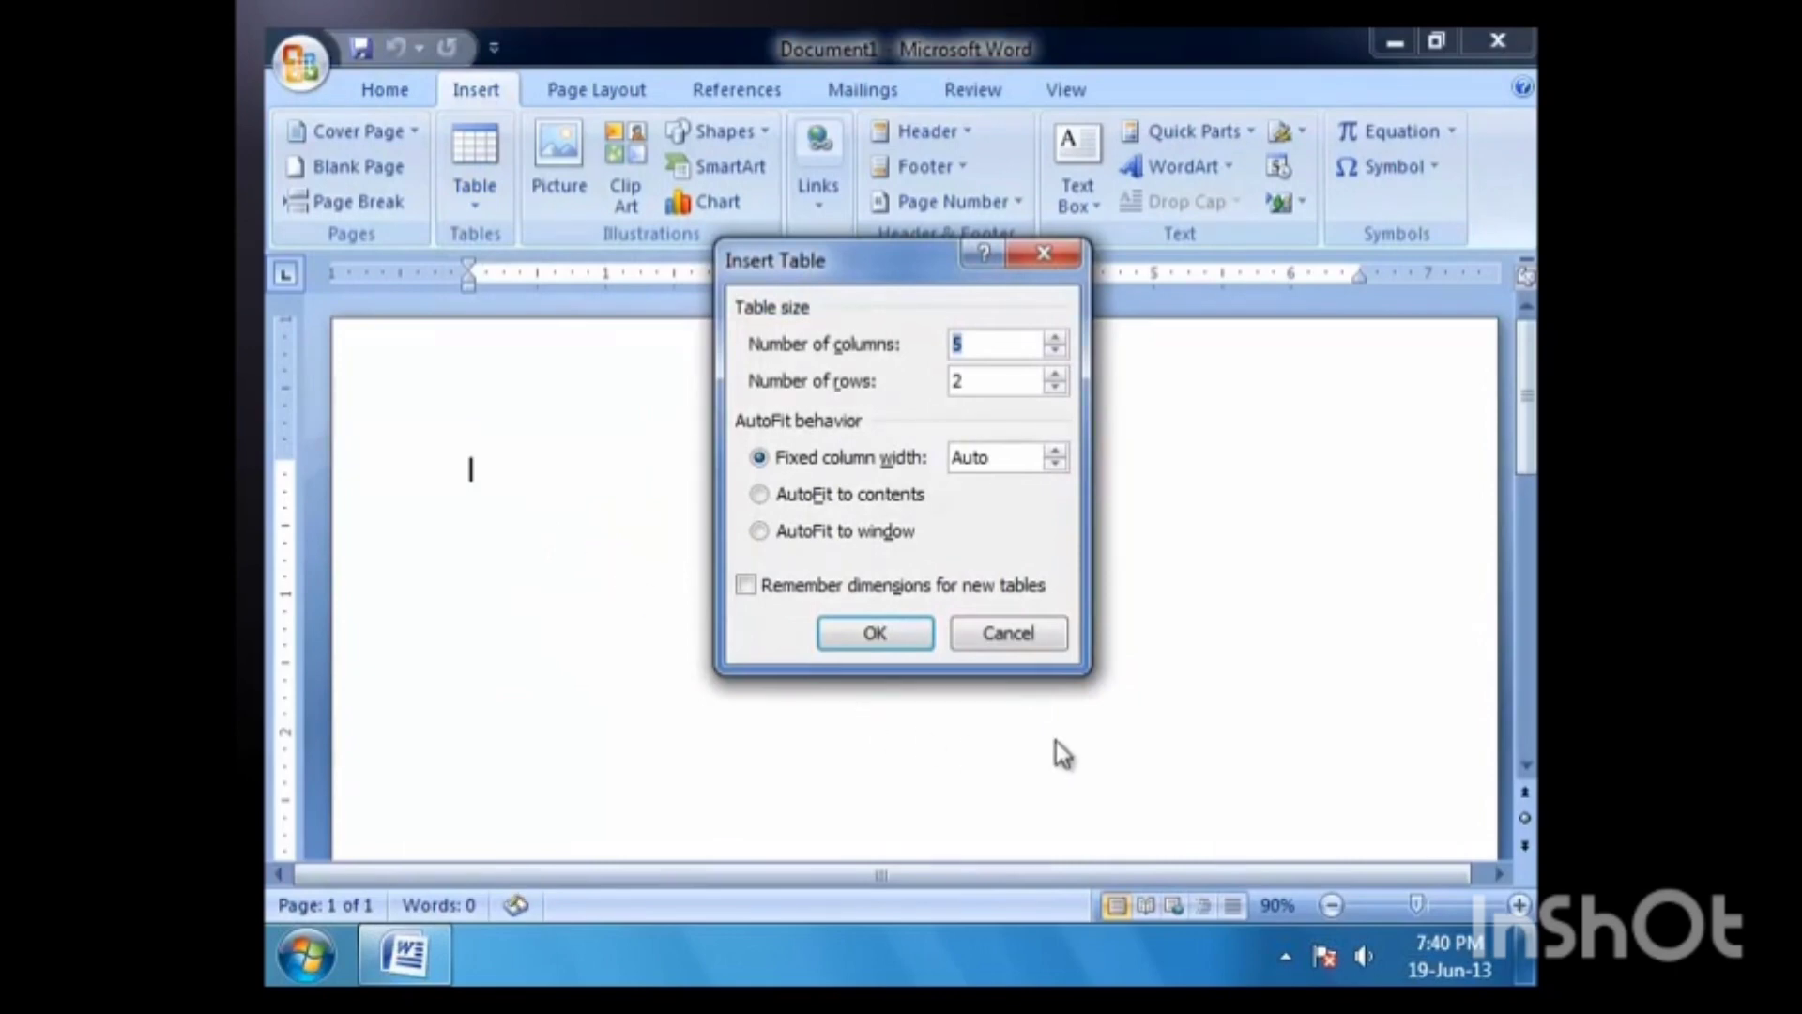
left_click(1055, 338)
left_click(1055, 375)
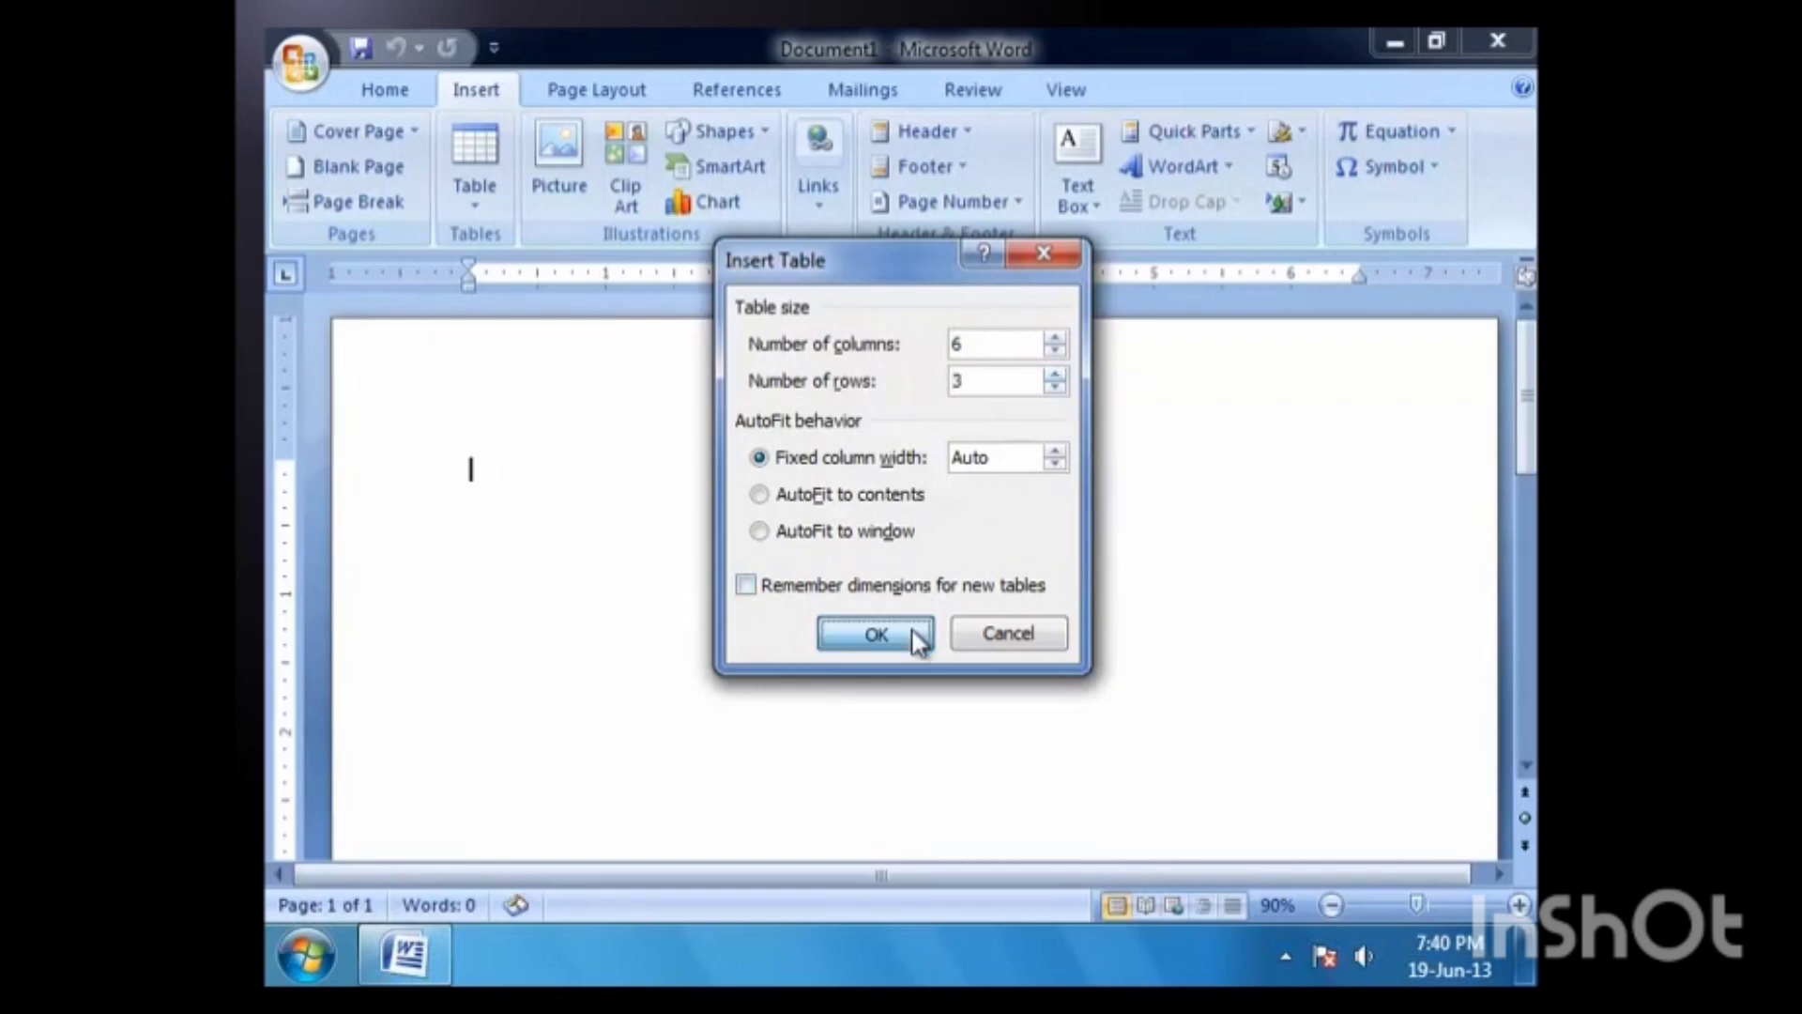
left_click(876, 635)
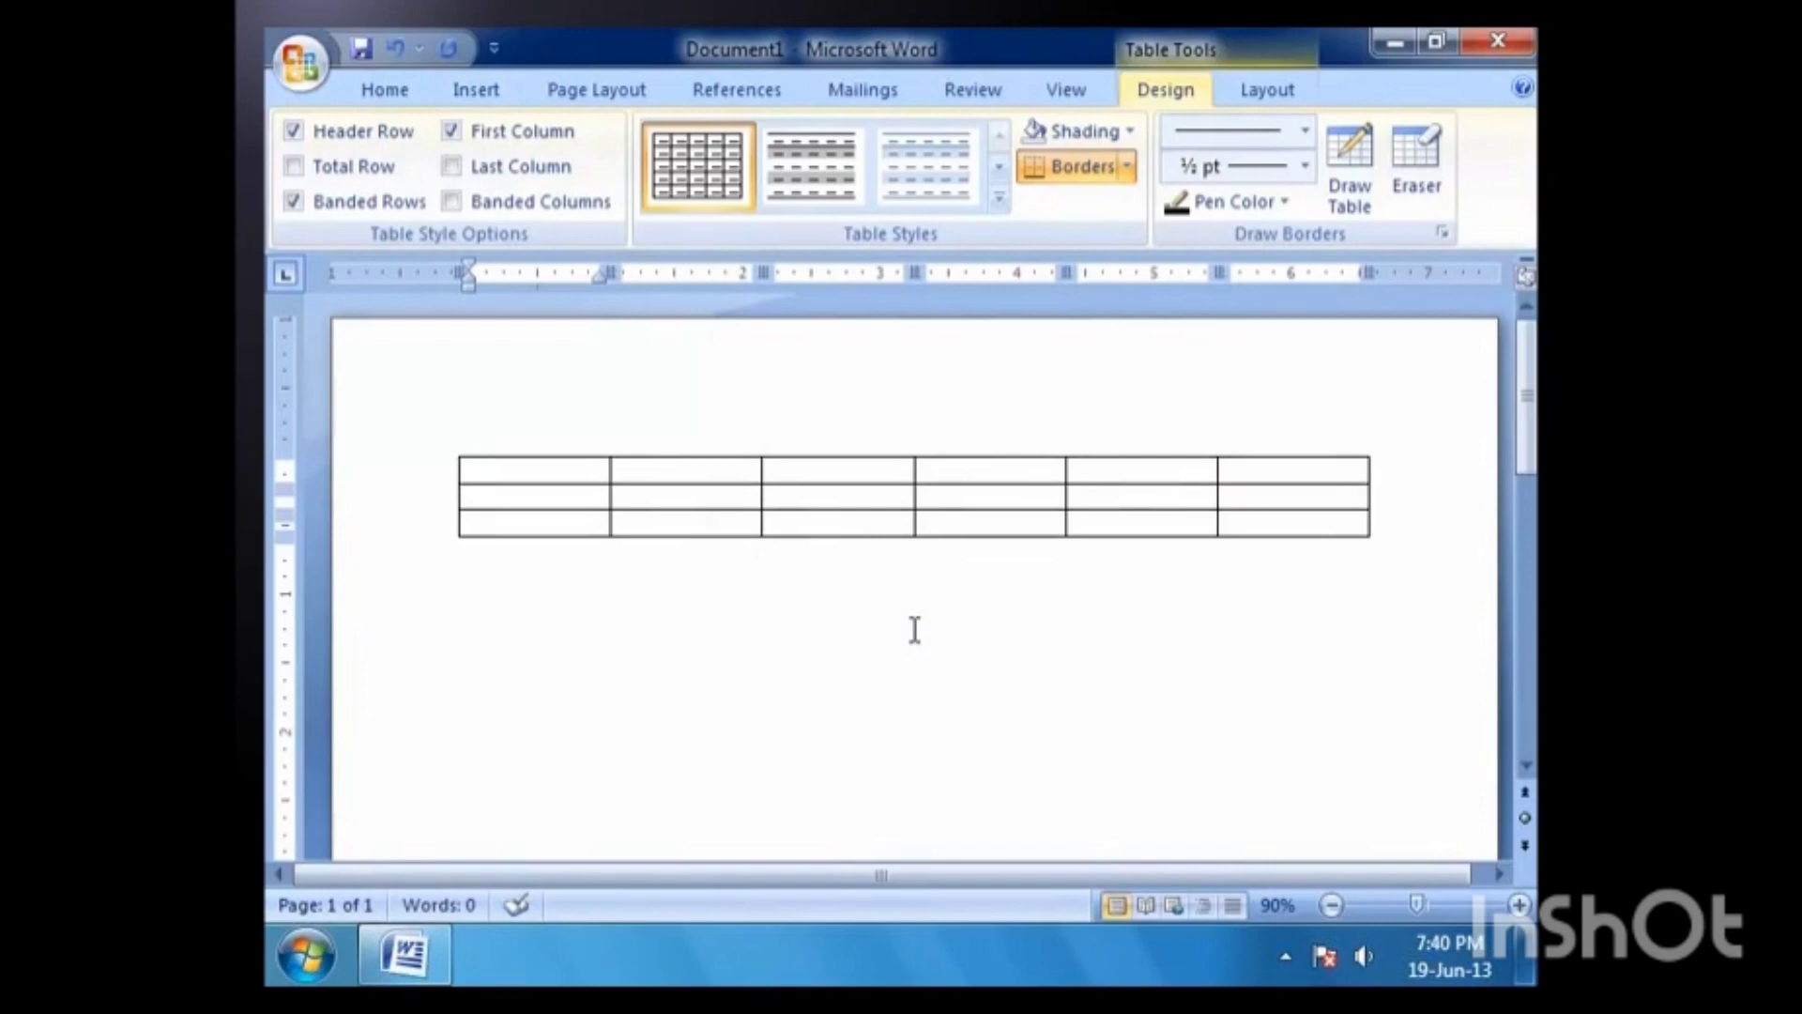
left_click(915, 630)
key("ctrl+z")
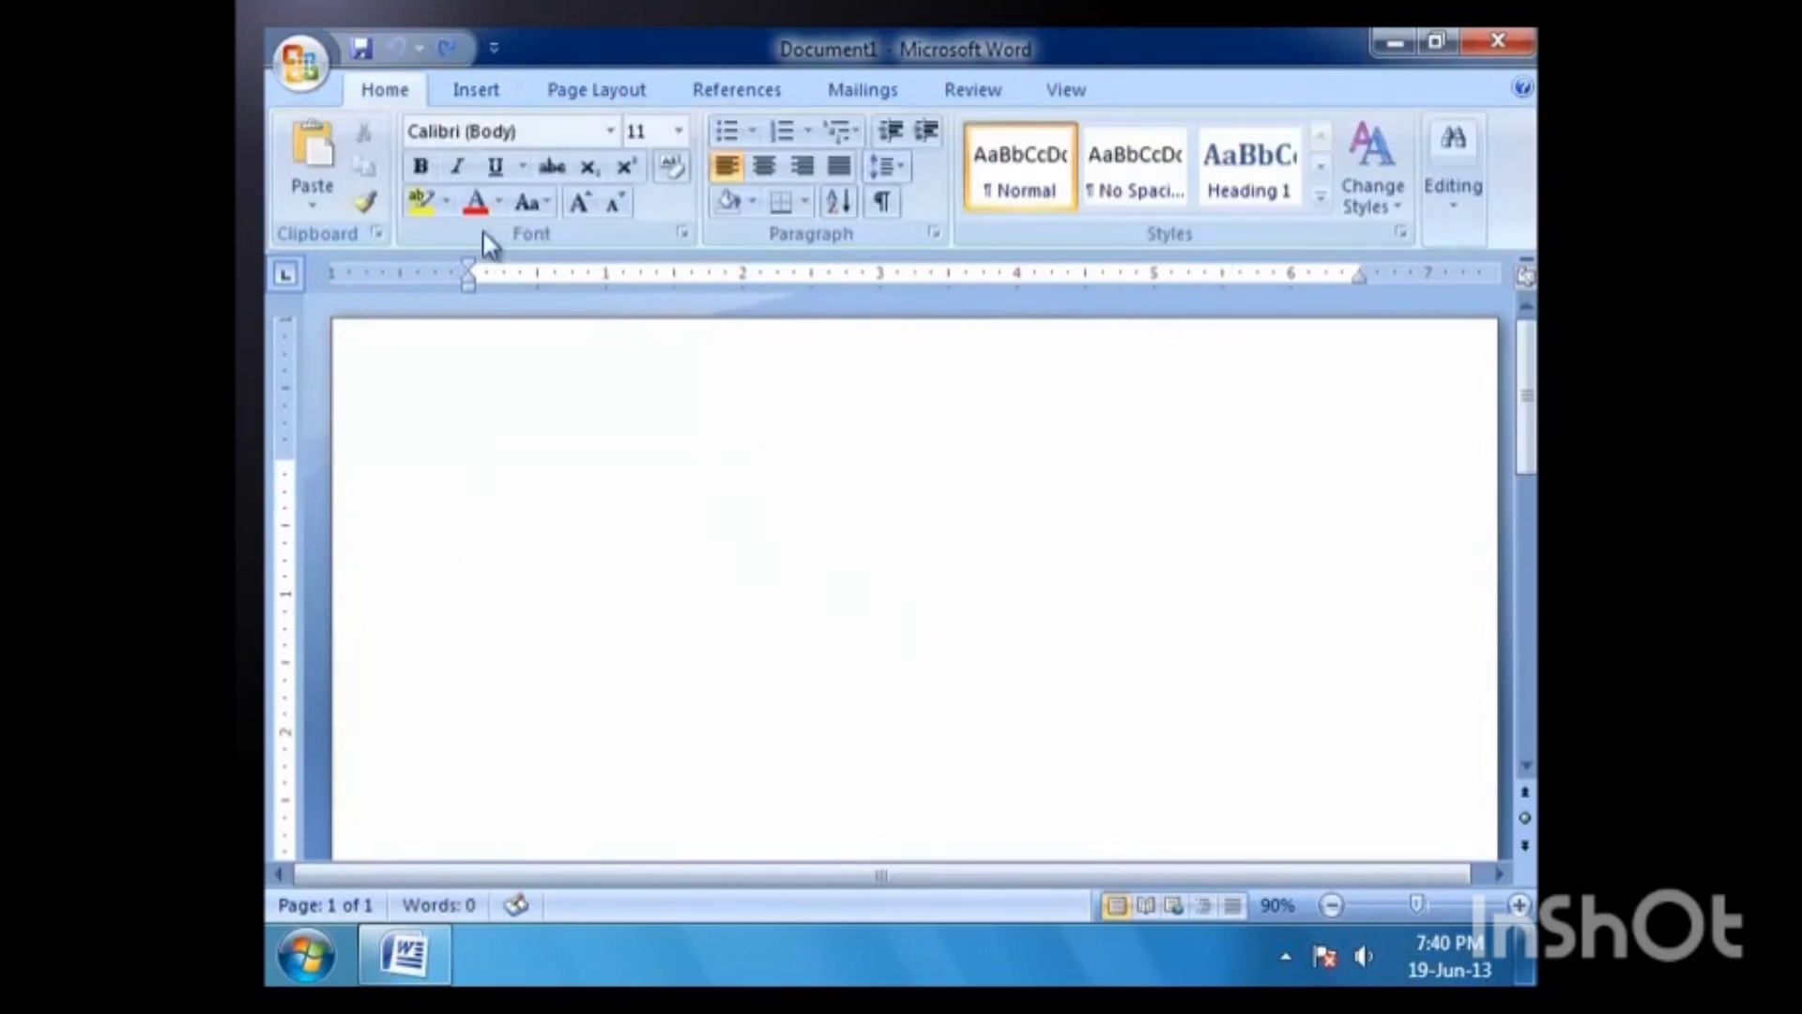
Step: Insert a table with 3 columns and 5 rows at the start of the document
left_click(475, 91)
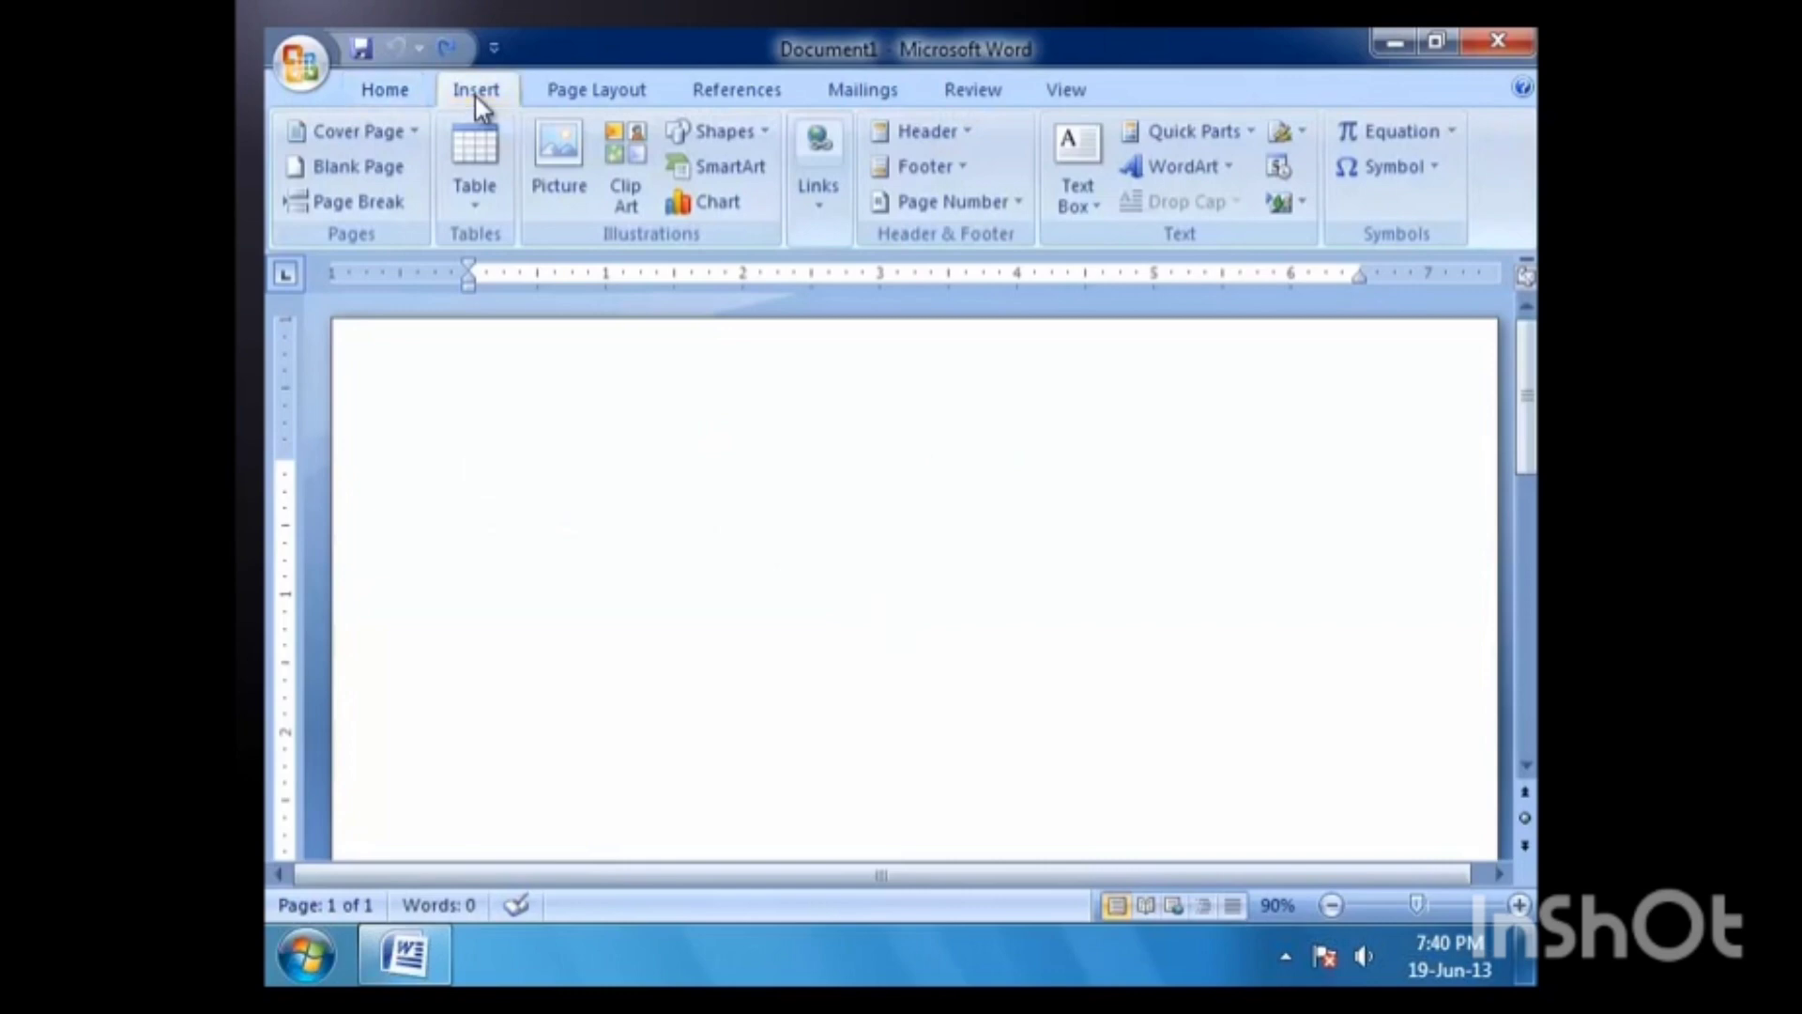
left_click(468, 150)
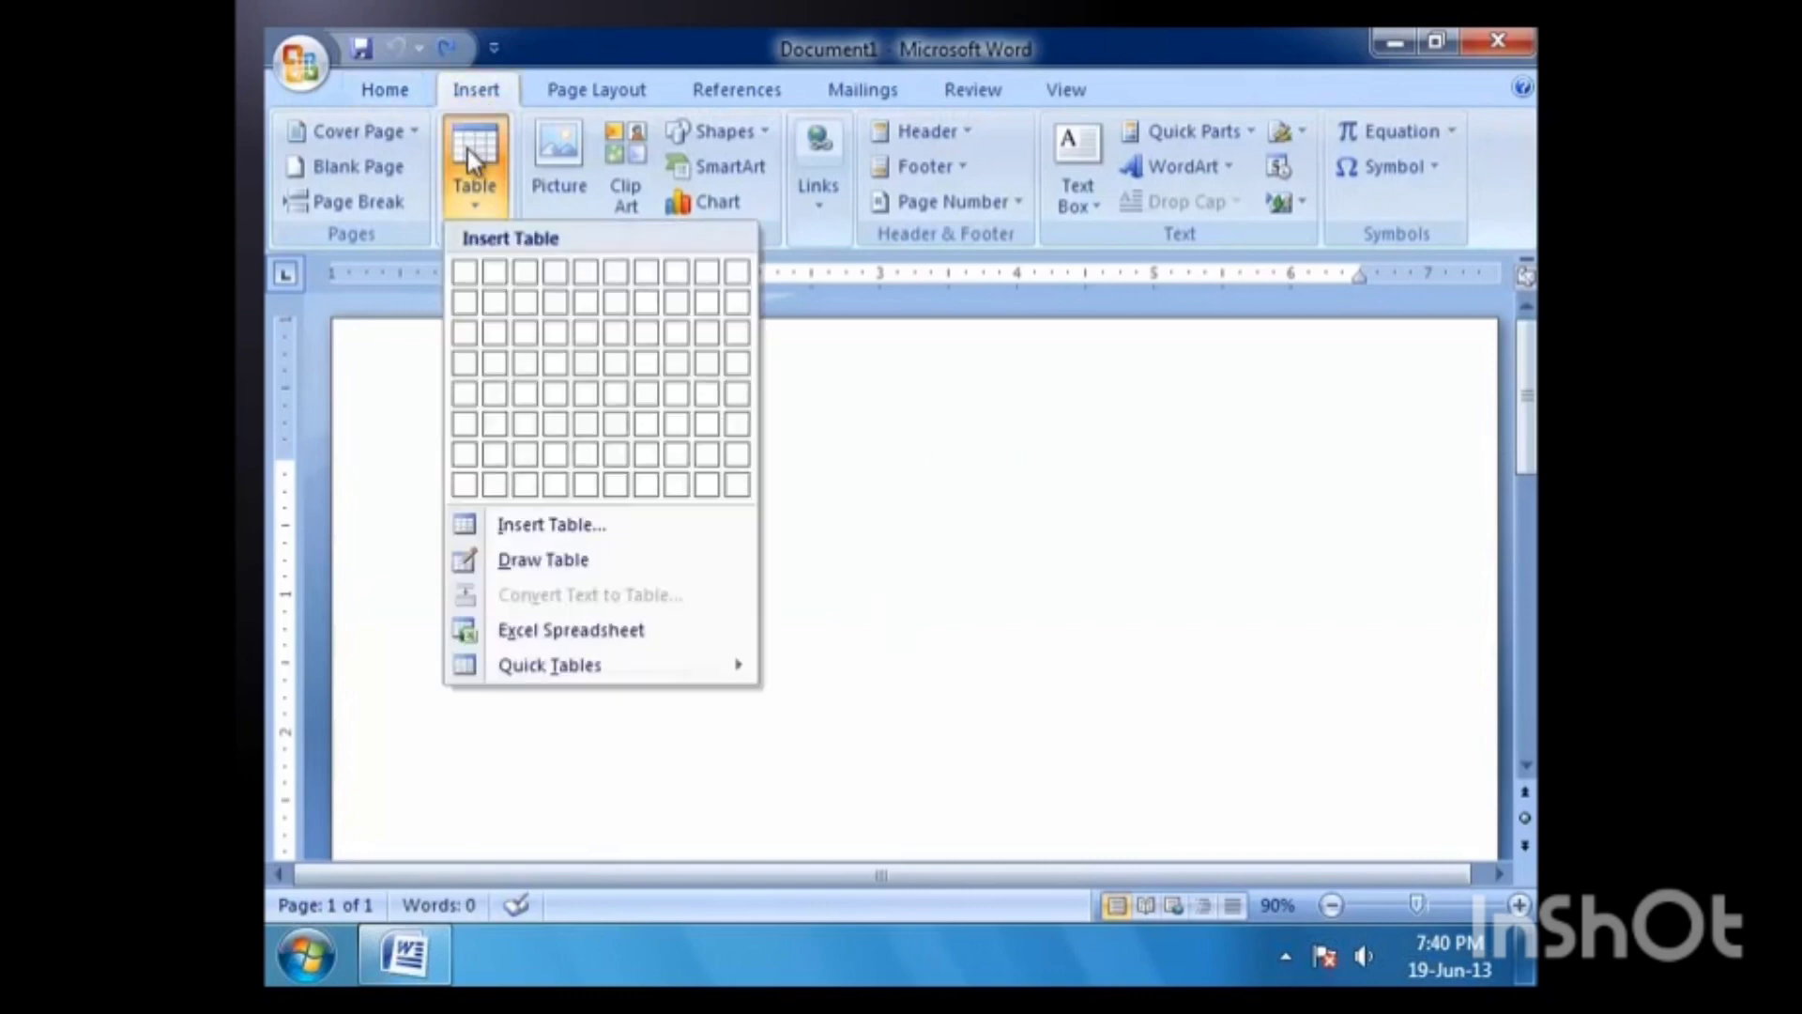
left_click(527, 407)
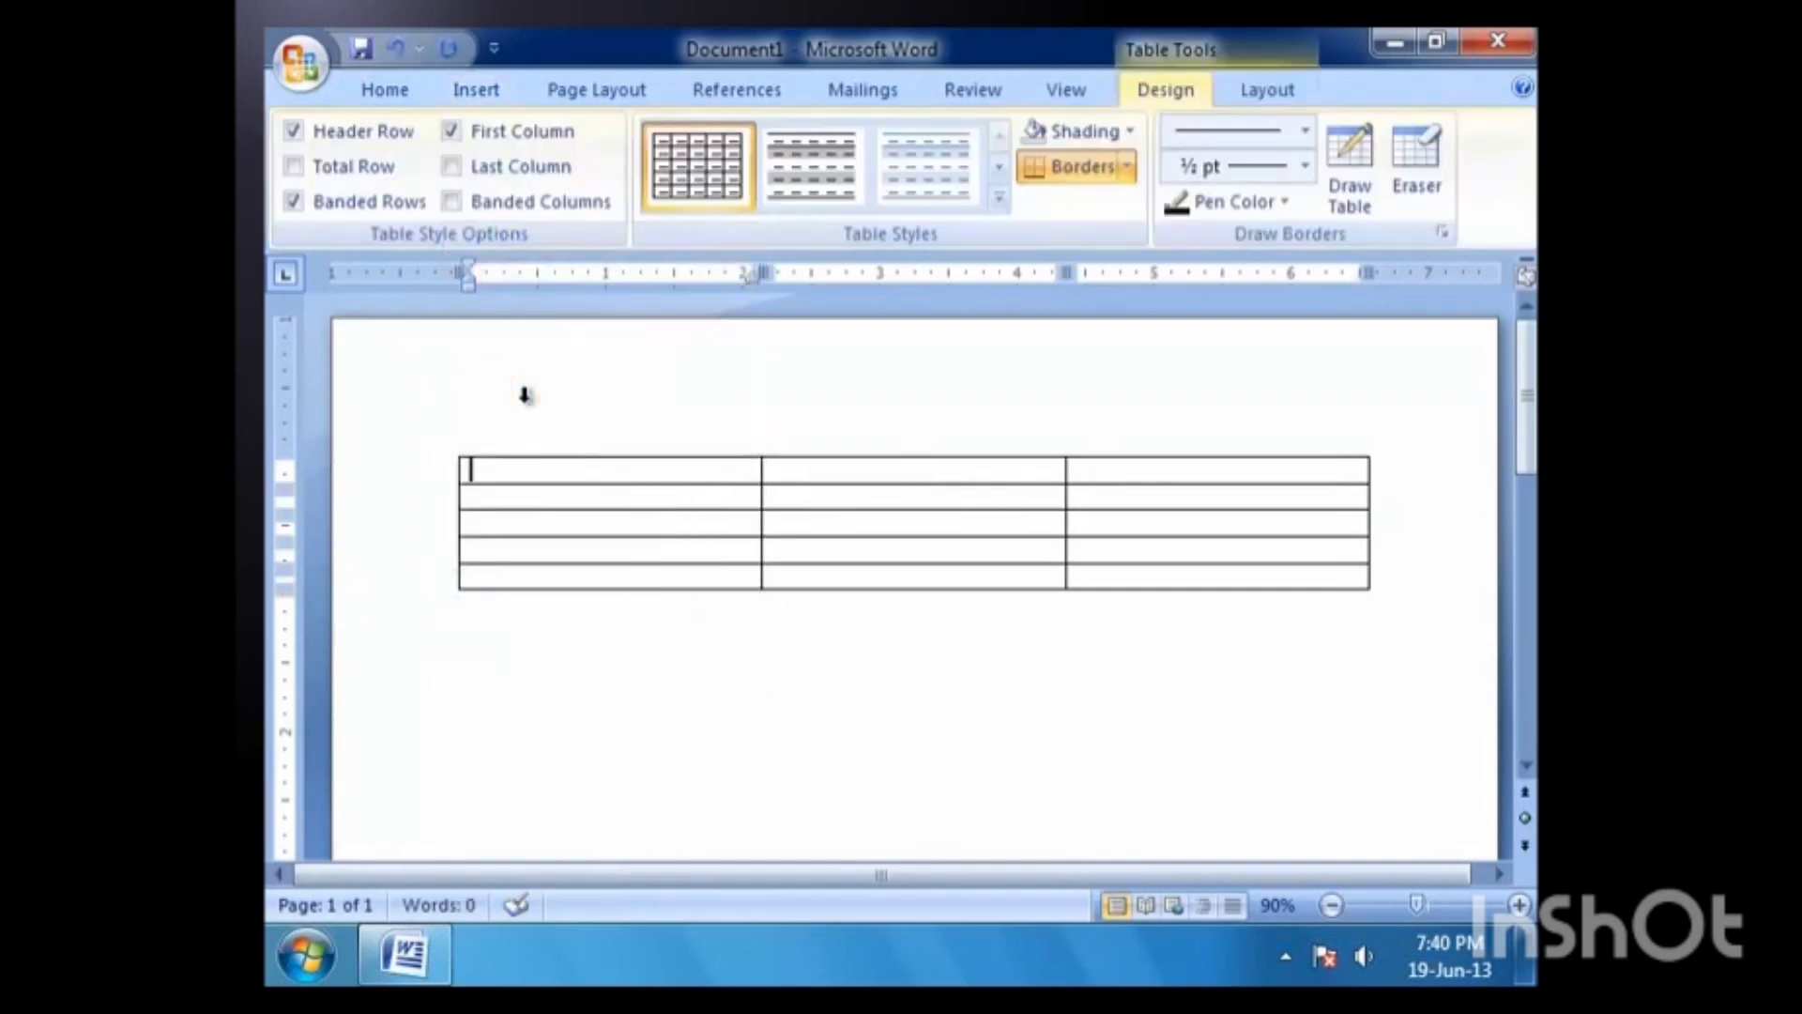
left_click(719, 704)
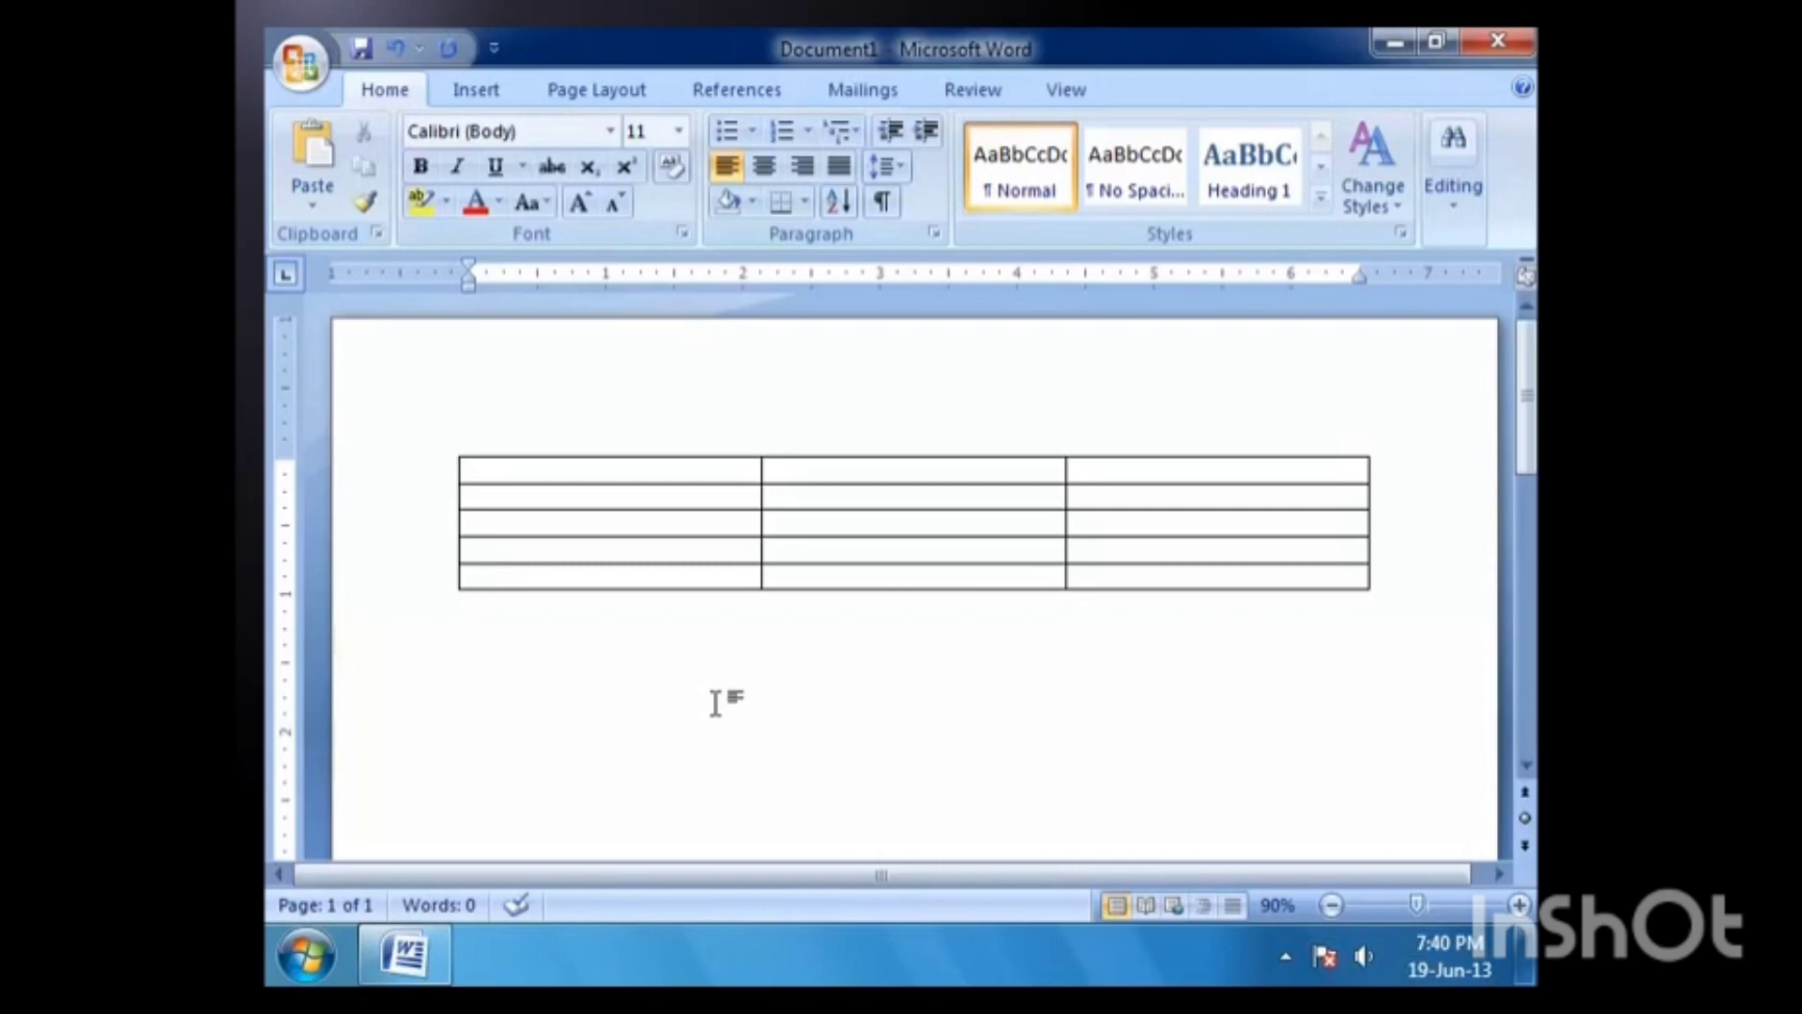
Step: Open the table's properties and review its Borders and Shading settings, including the shading options, keeping them as they are
left_click(706, 474)
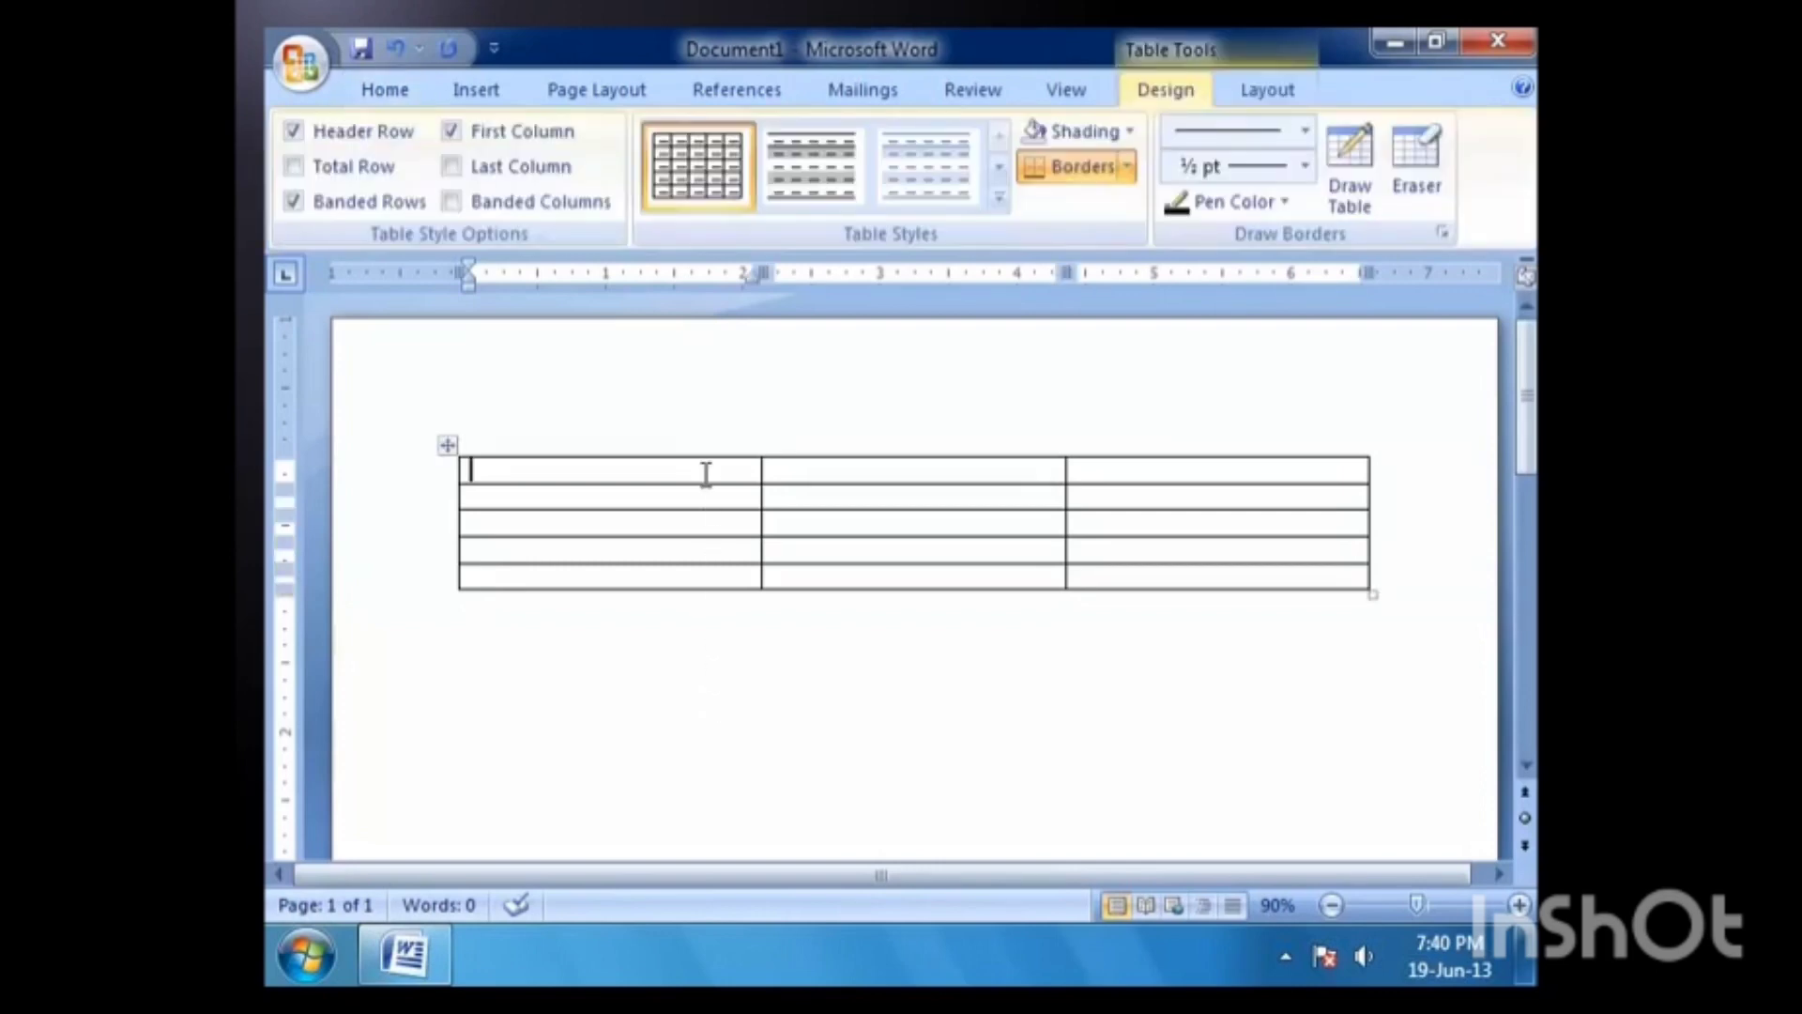
right_click(706, 475)
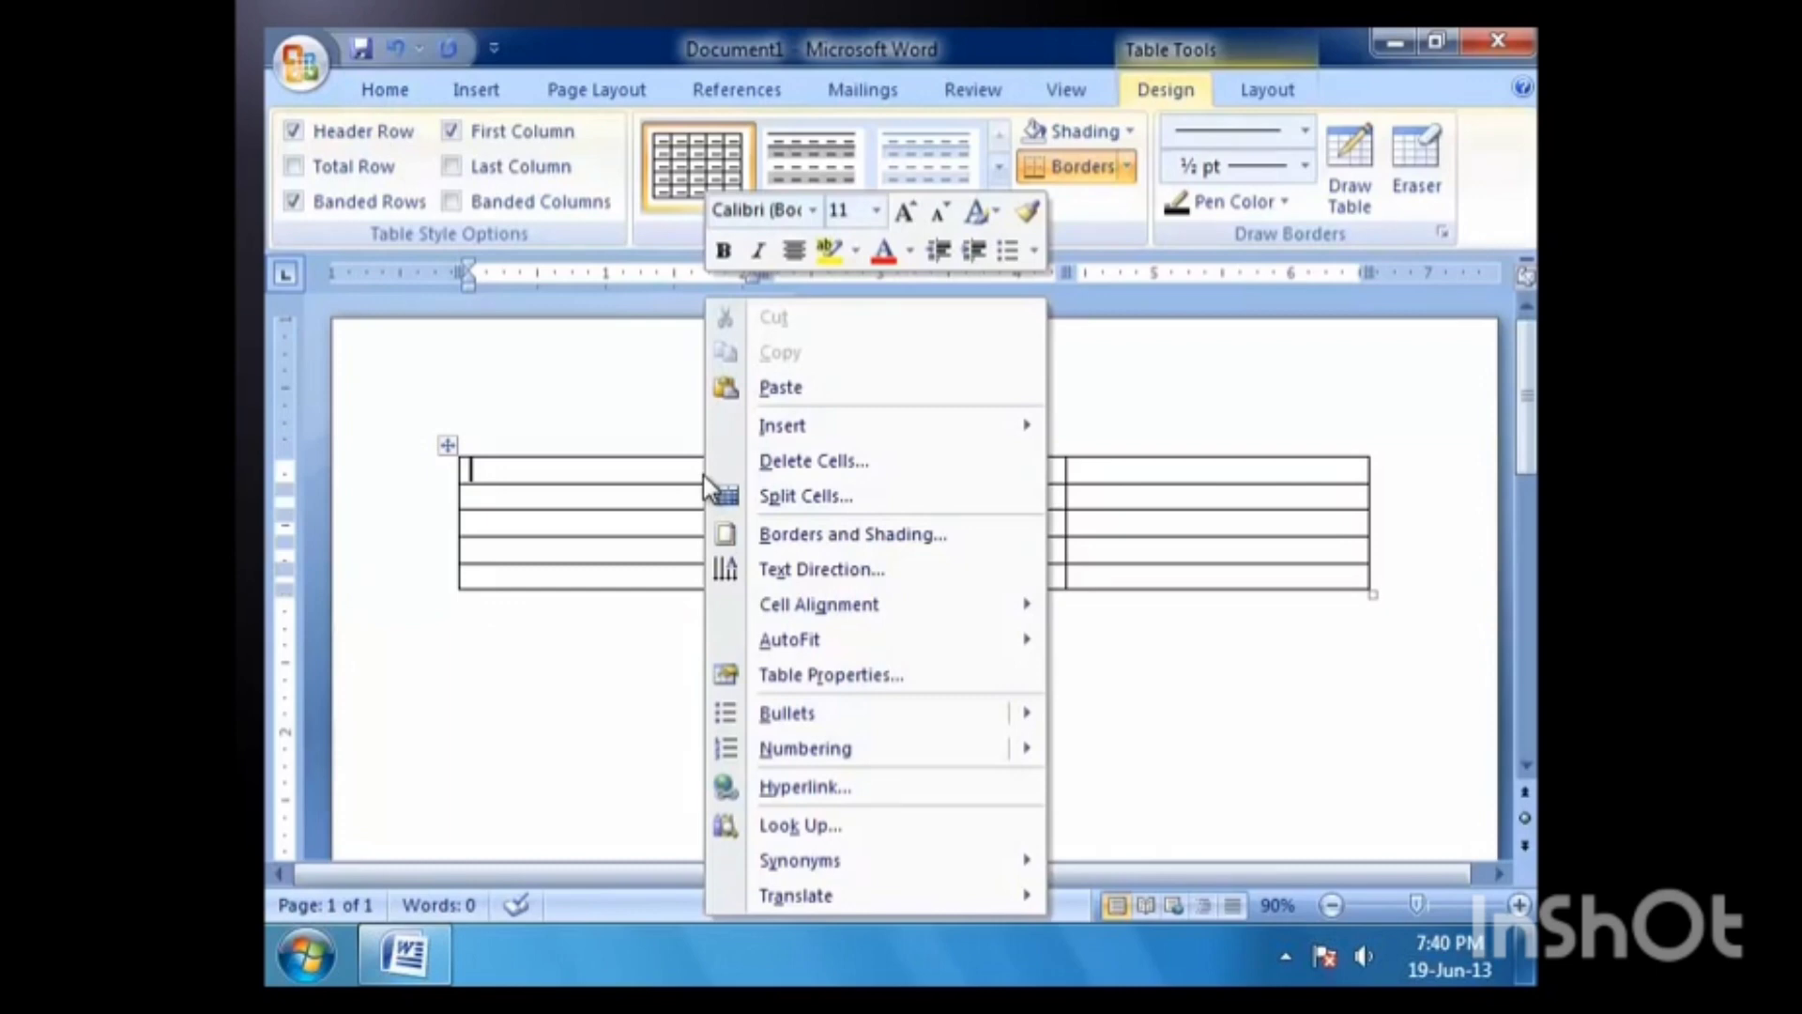
left_click(864, 672)
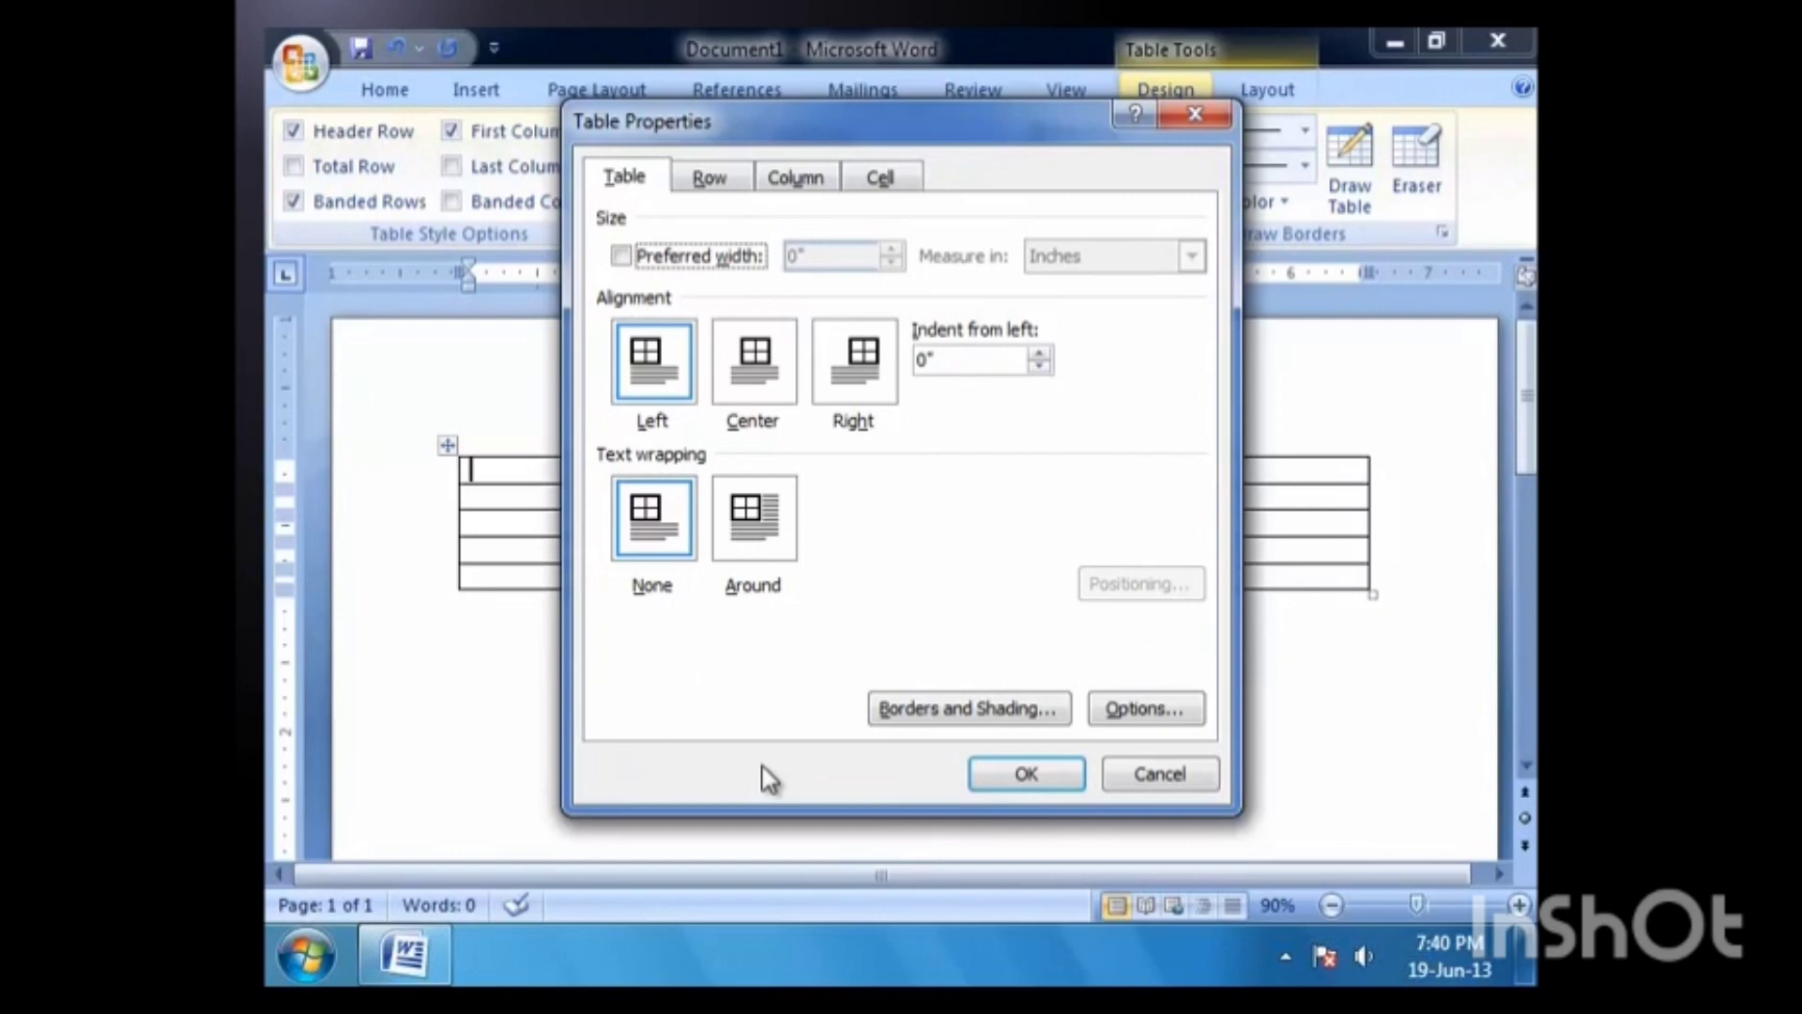
left_click(906, 713)
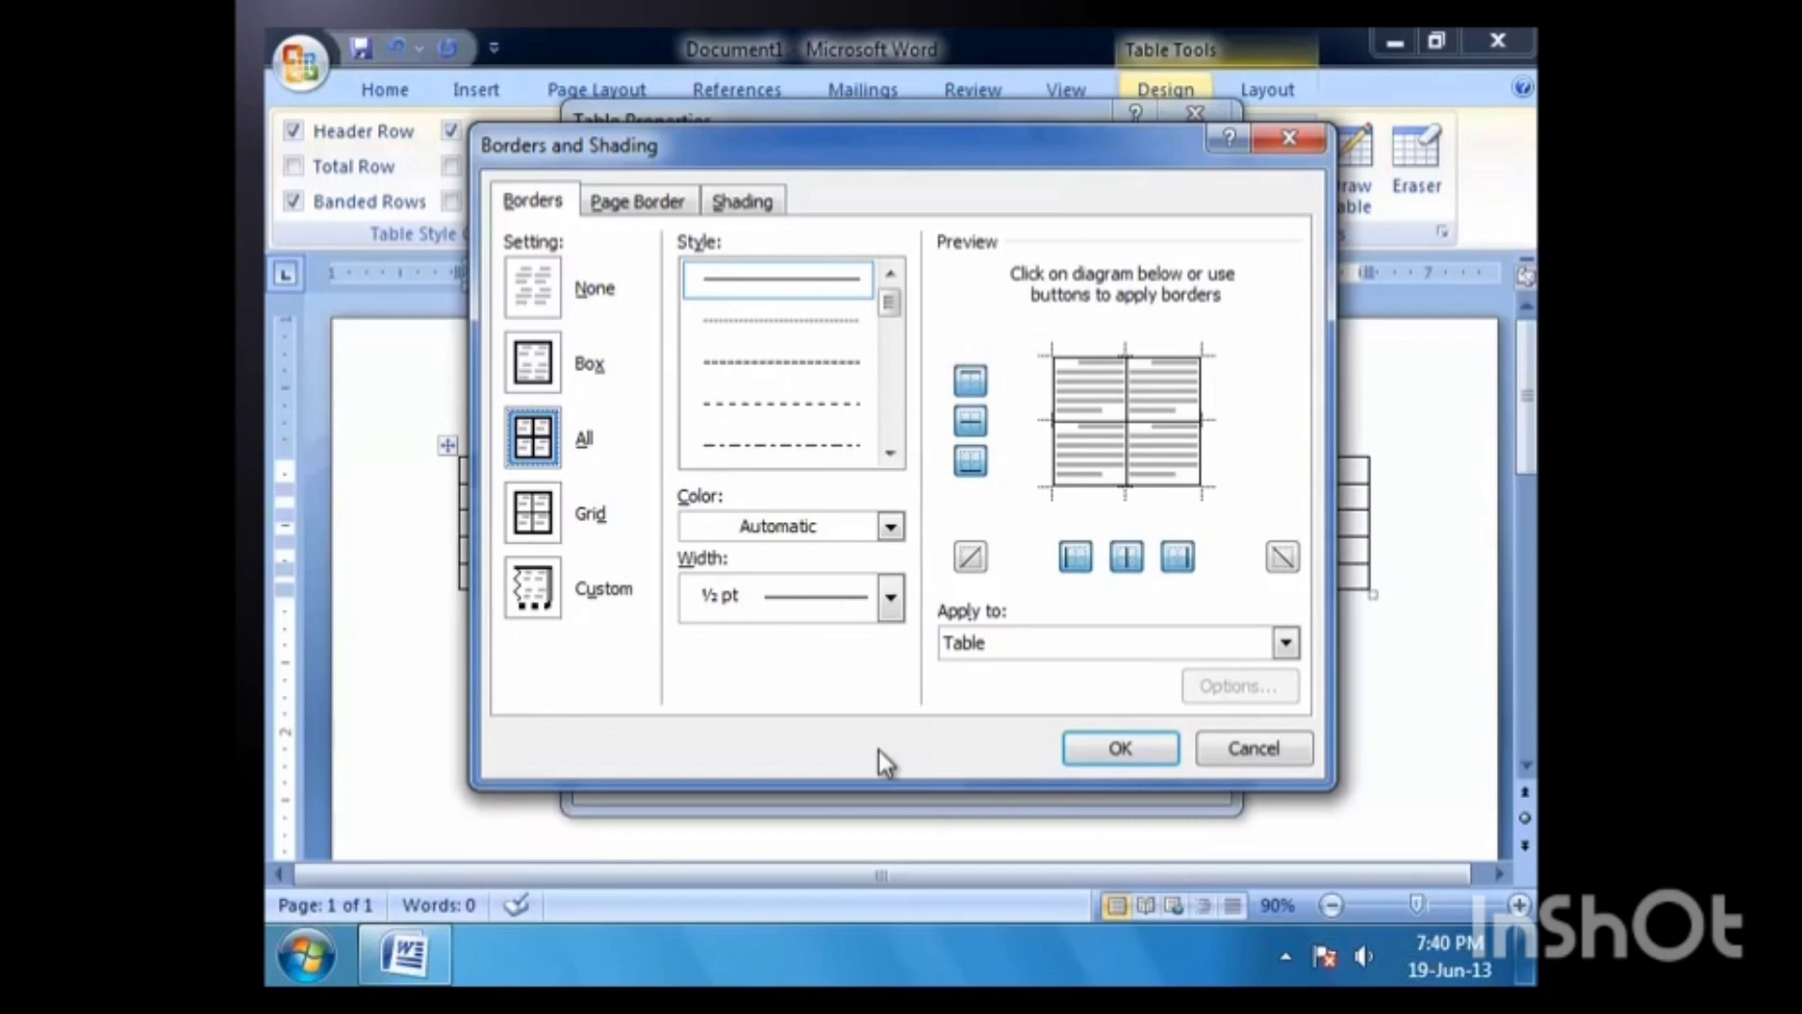
left_click(740, 208)
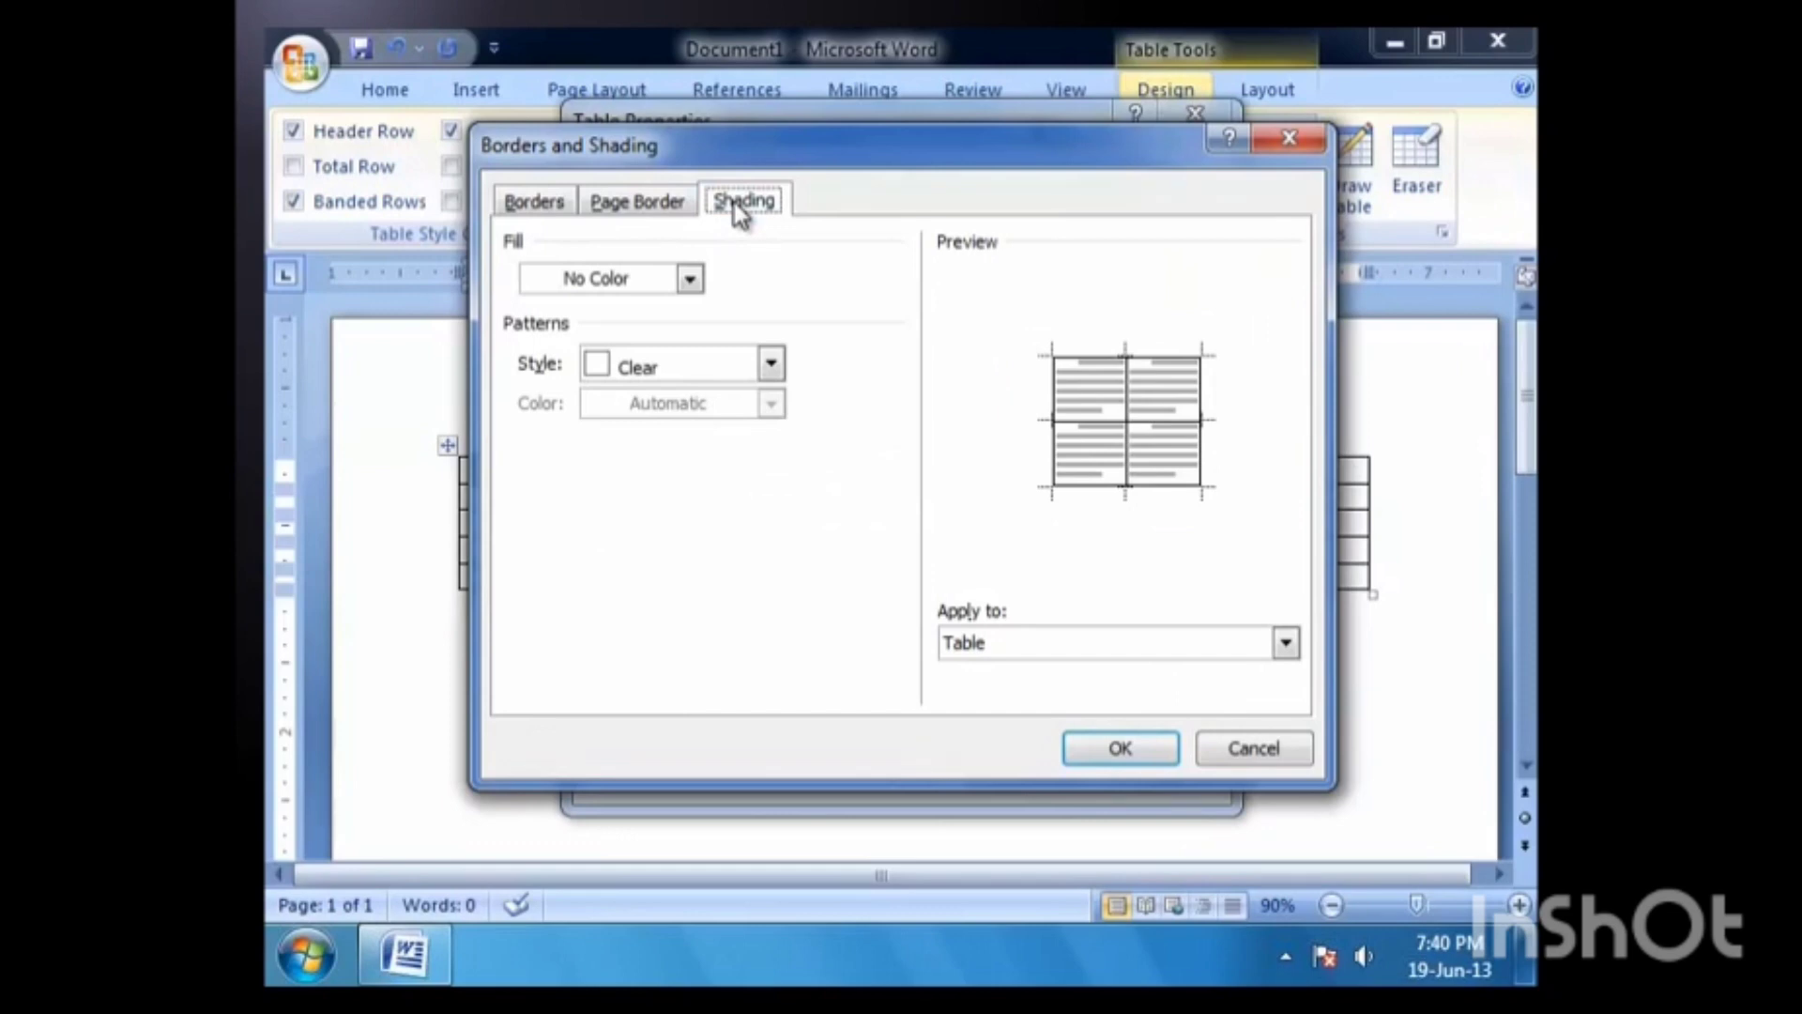
left_click(1089, 754)
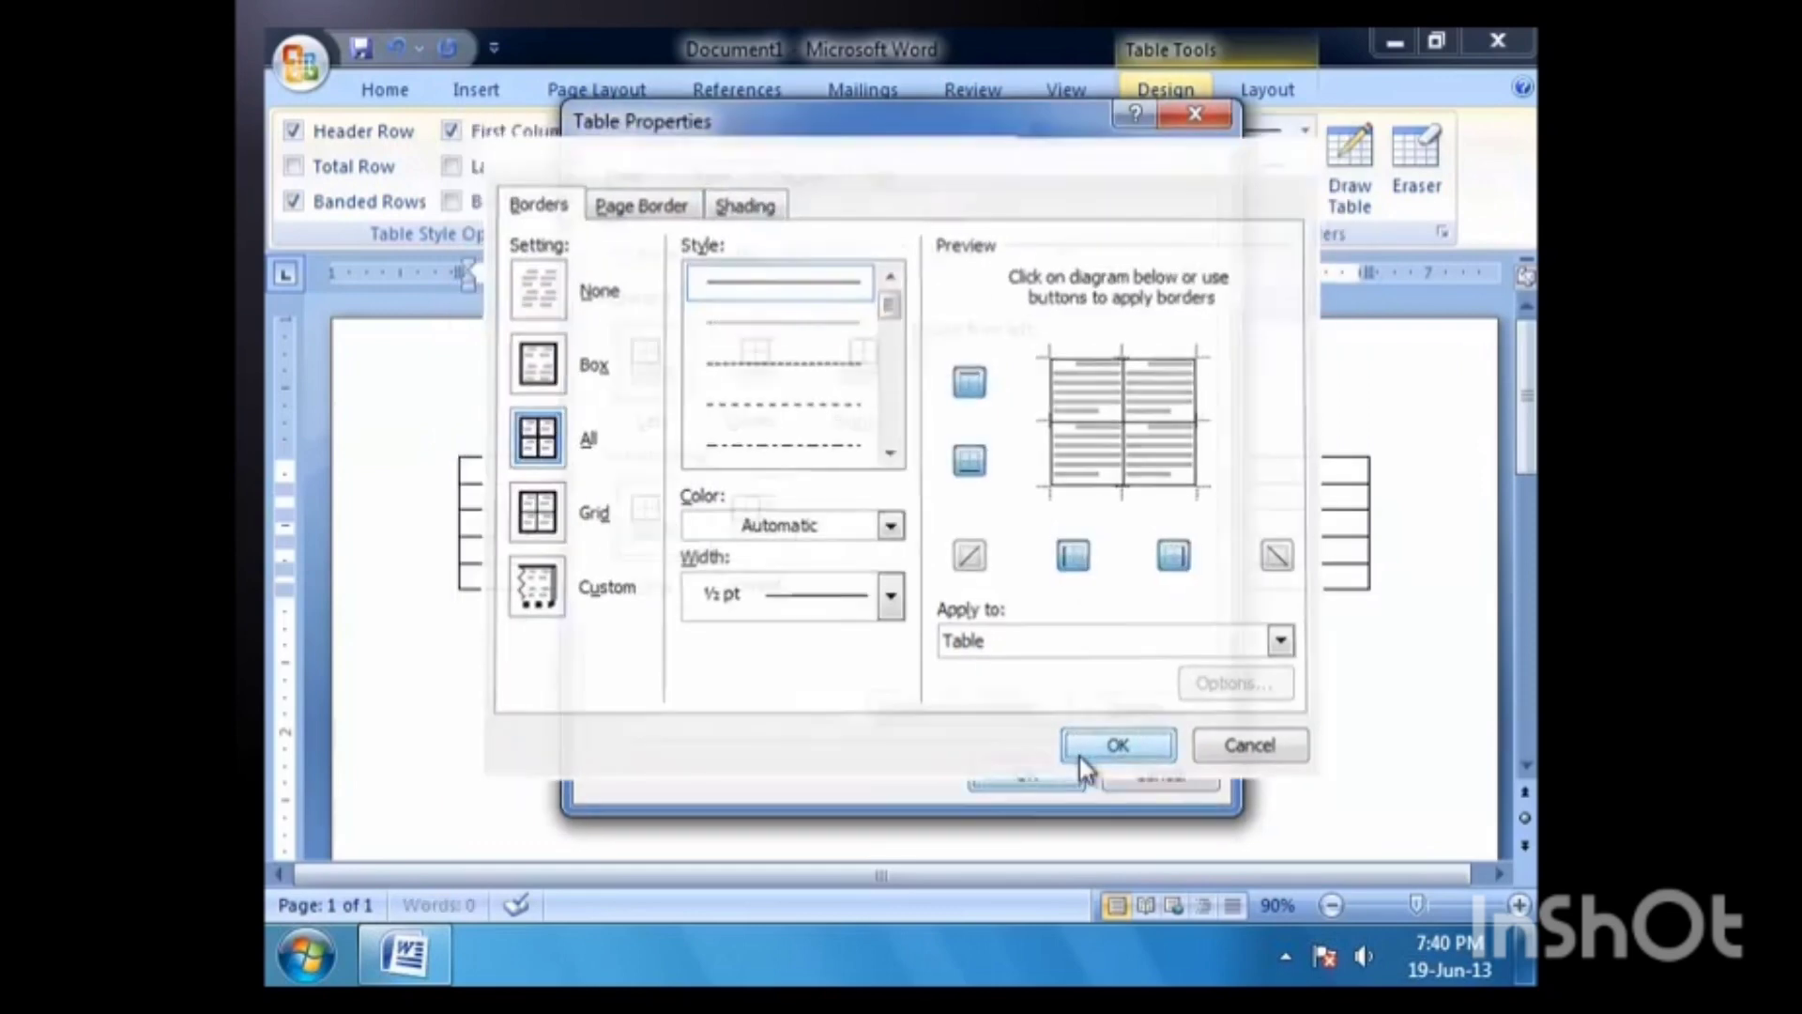
Step: Review the row, column and cell settings in the table's properties and close them without changes
left_click(695, 193)
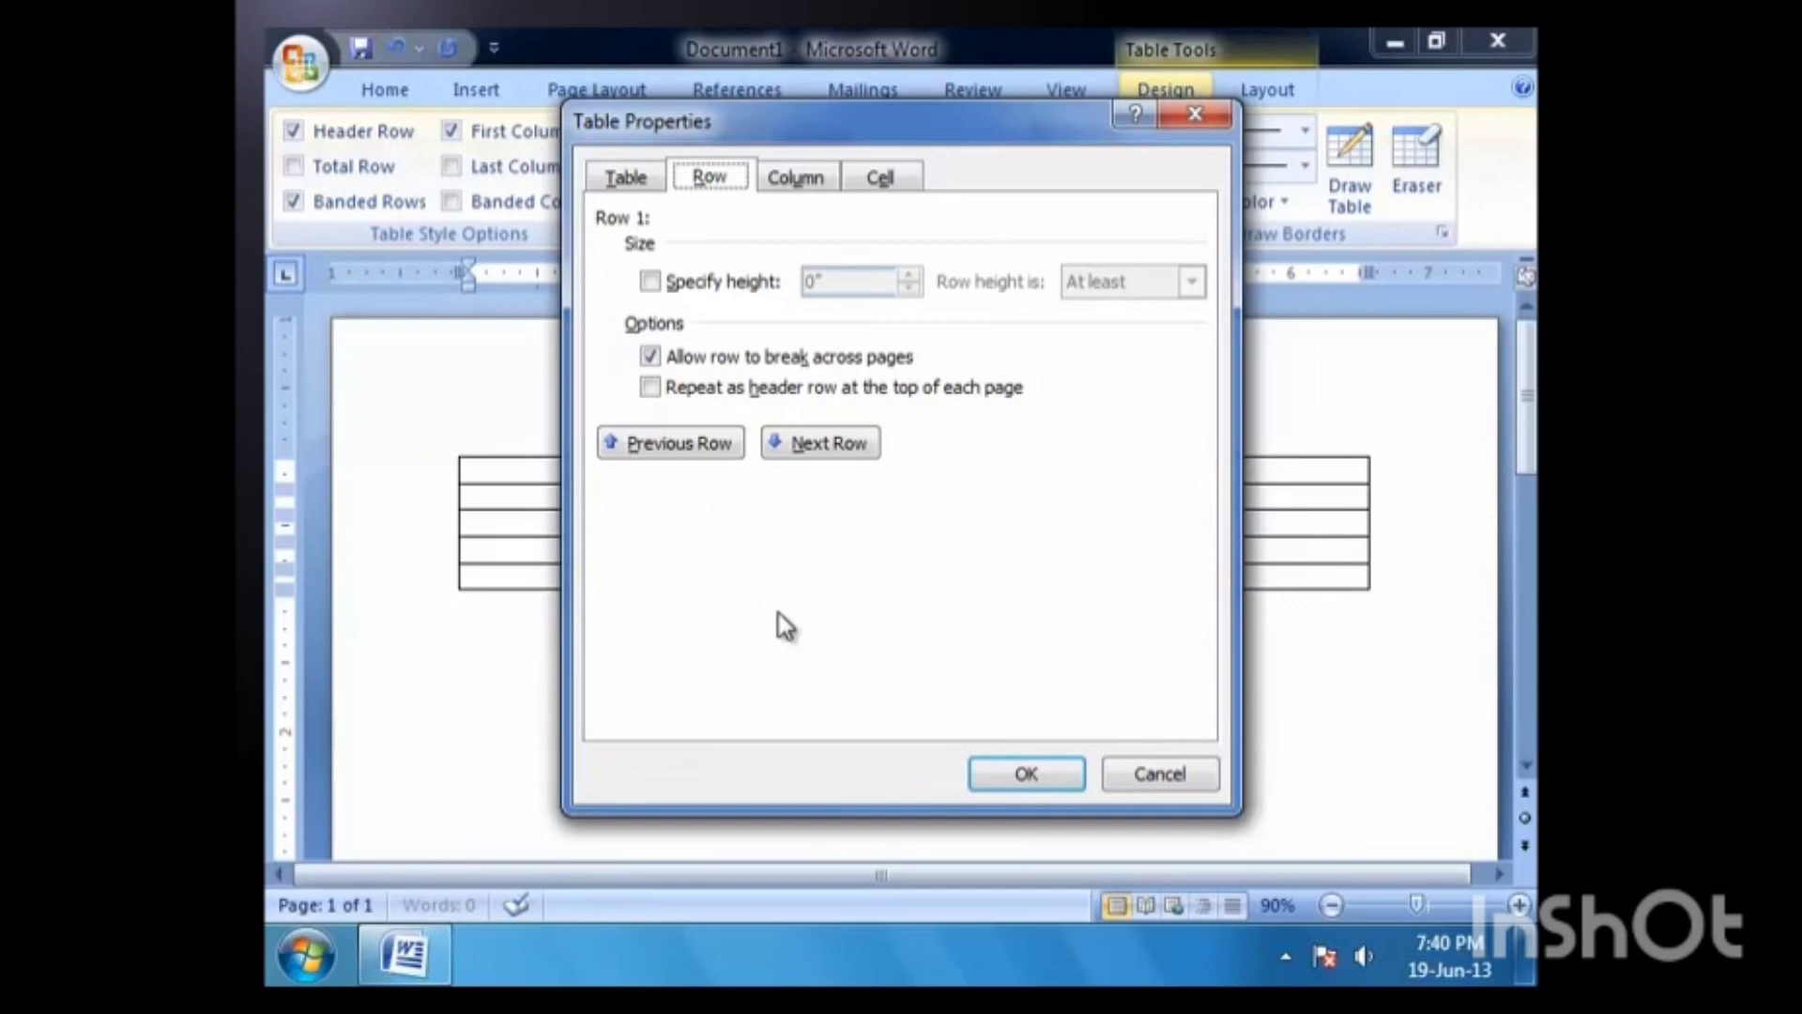
left_click(795, 180)
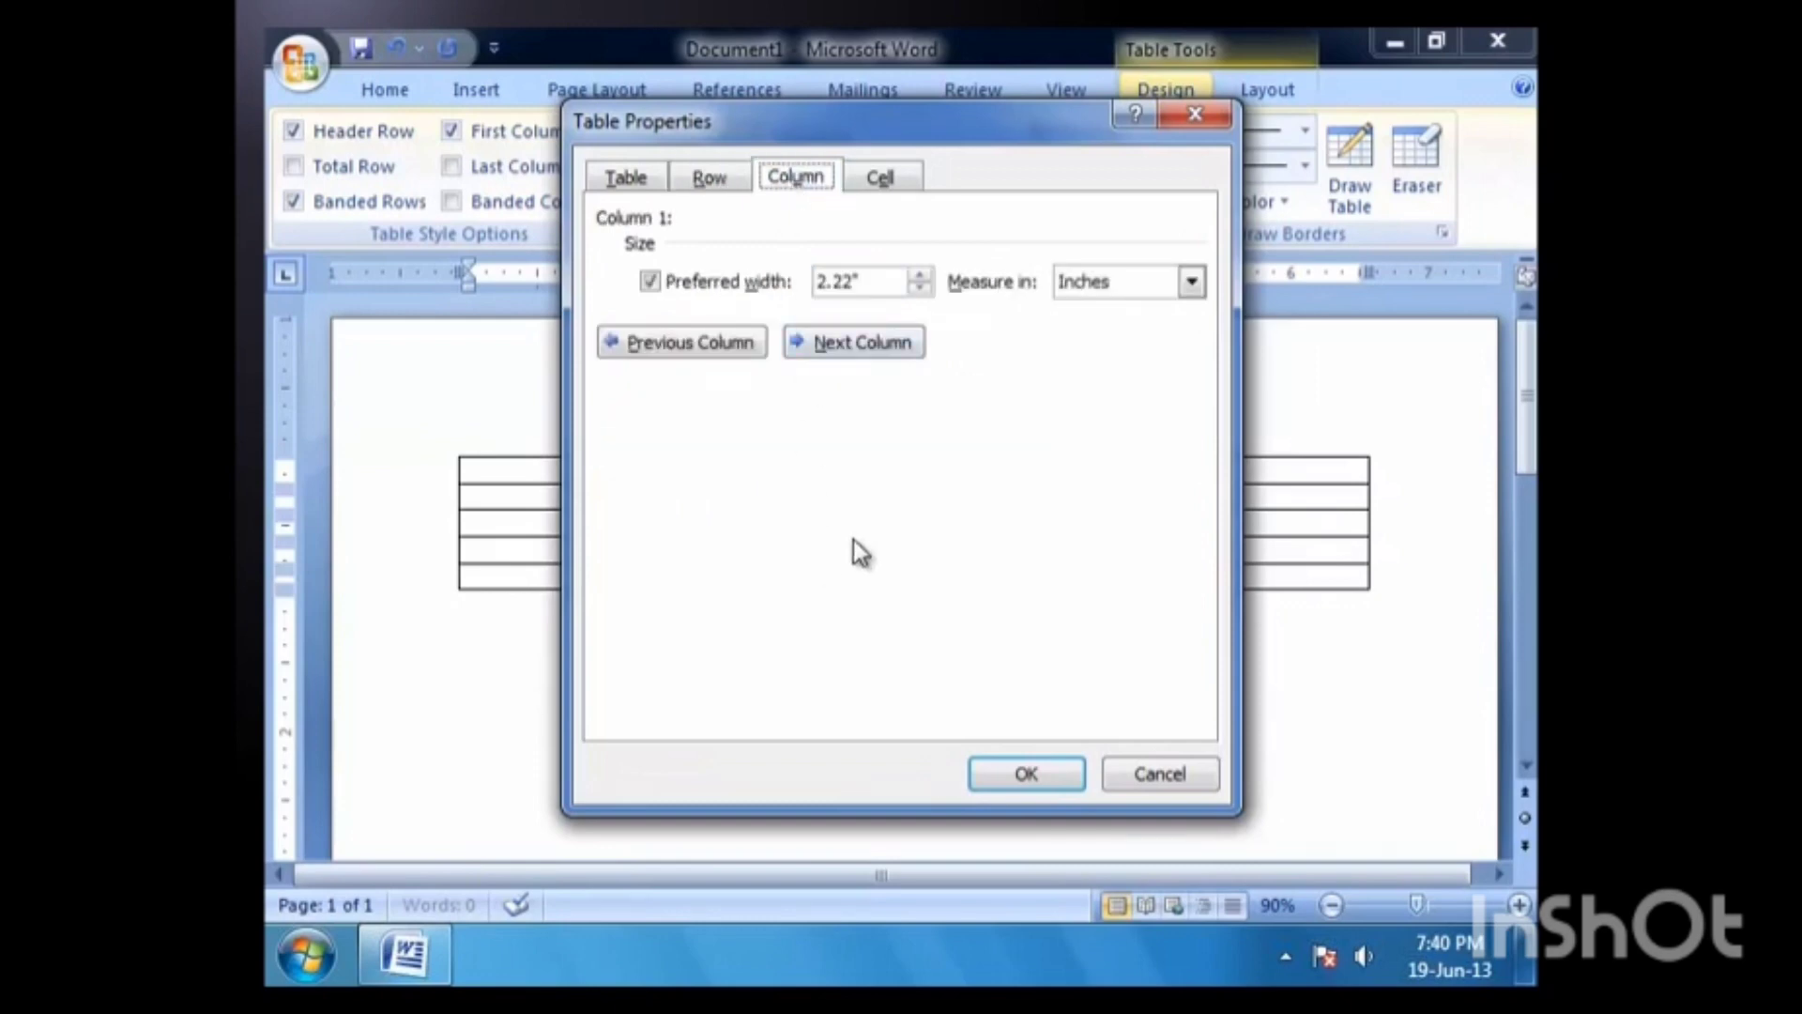
left_click(915, 180)
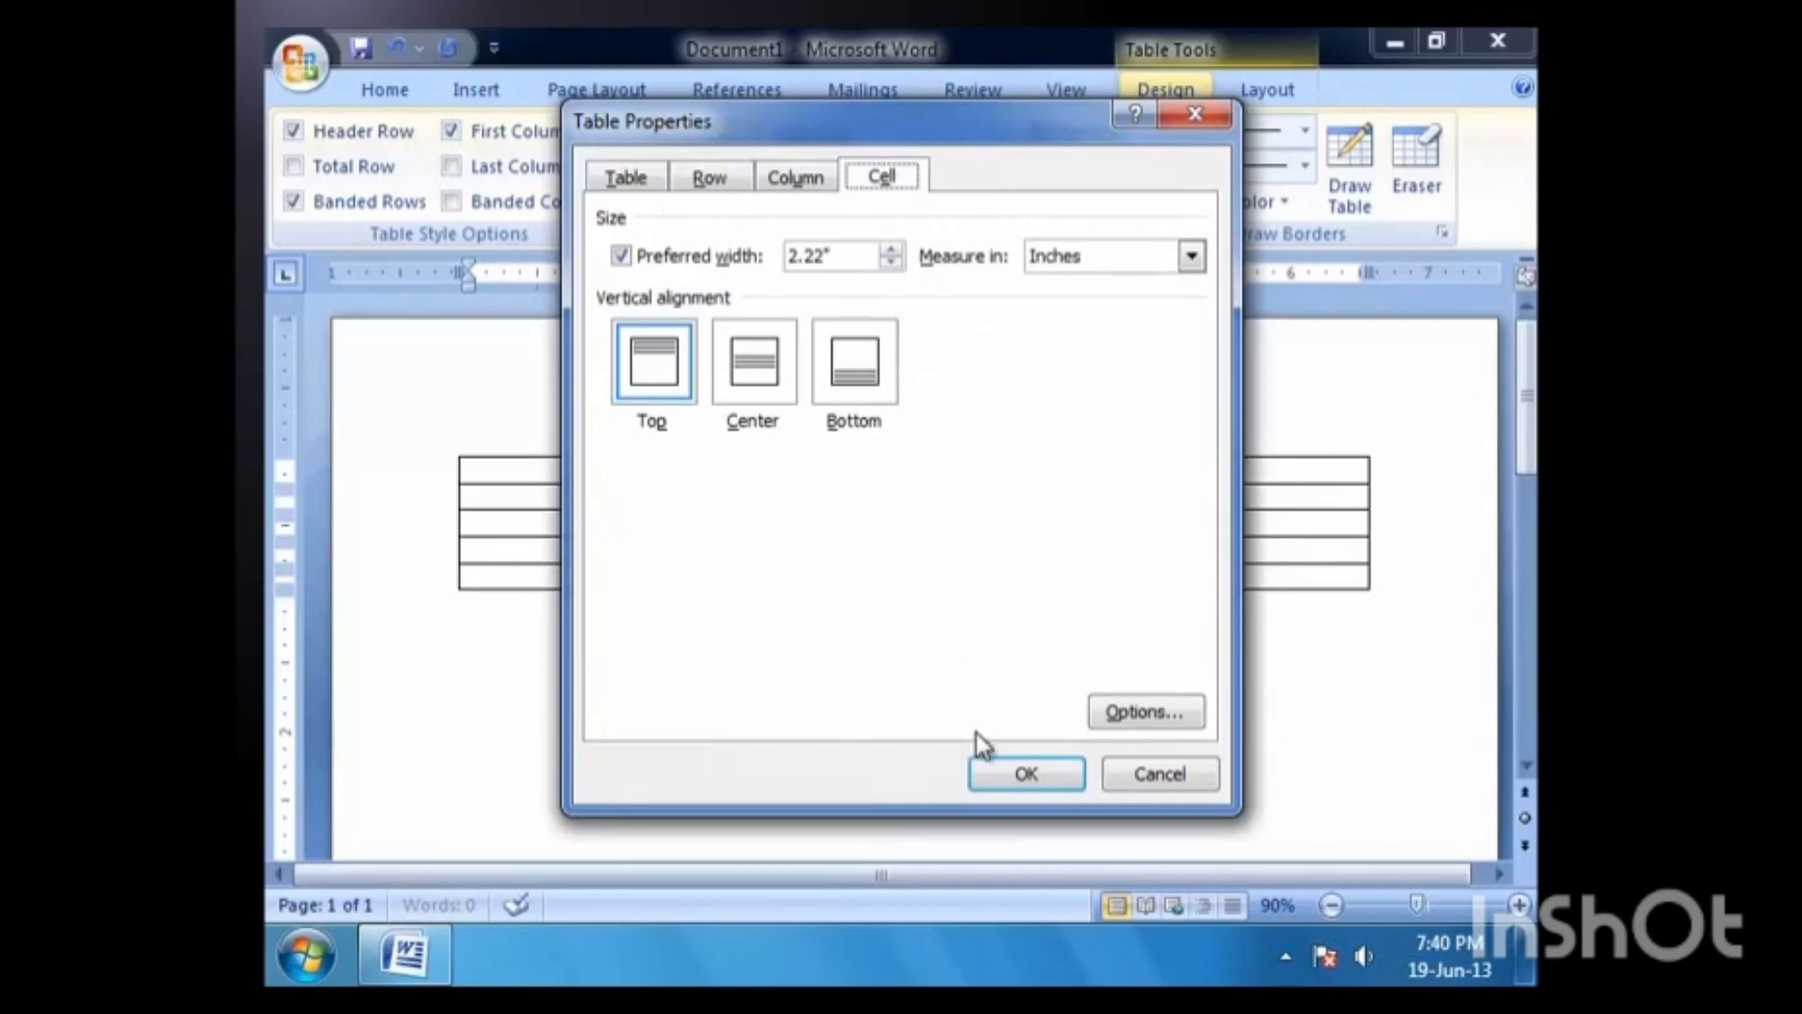
left_click(998, 773)
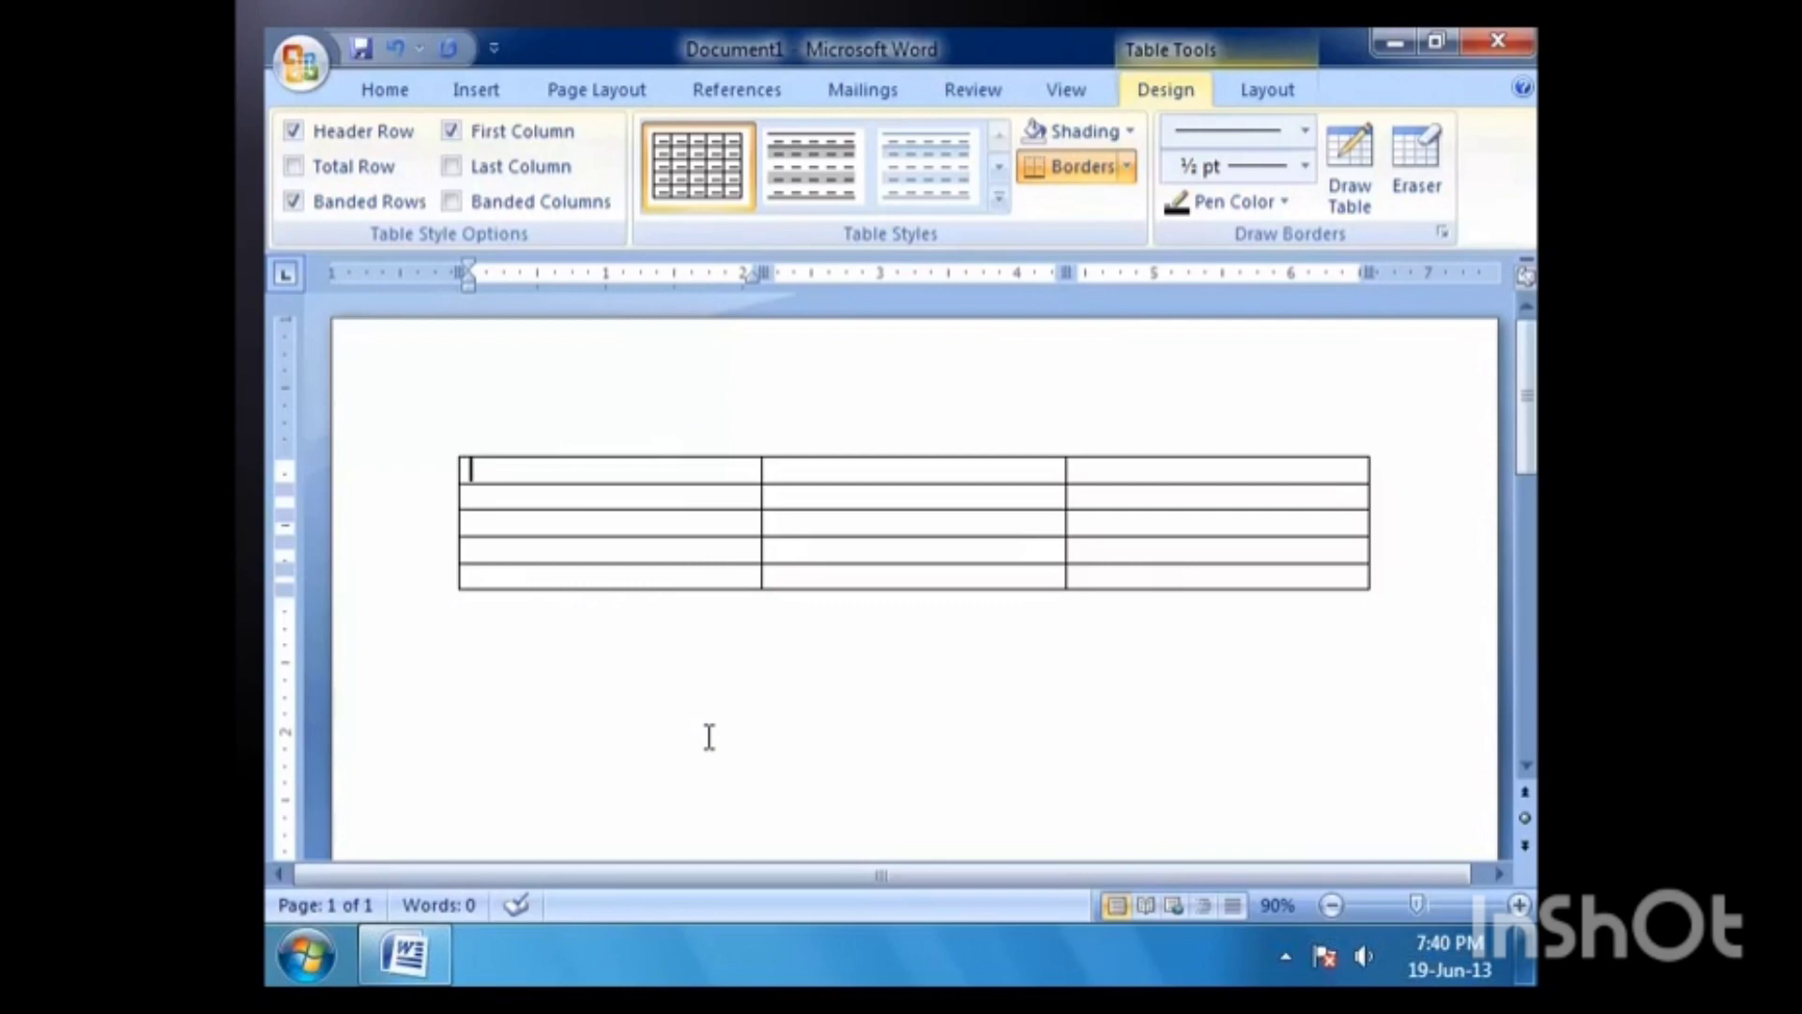
Step: Insert a new column to the left of the table's second column
left_click(817, 480)
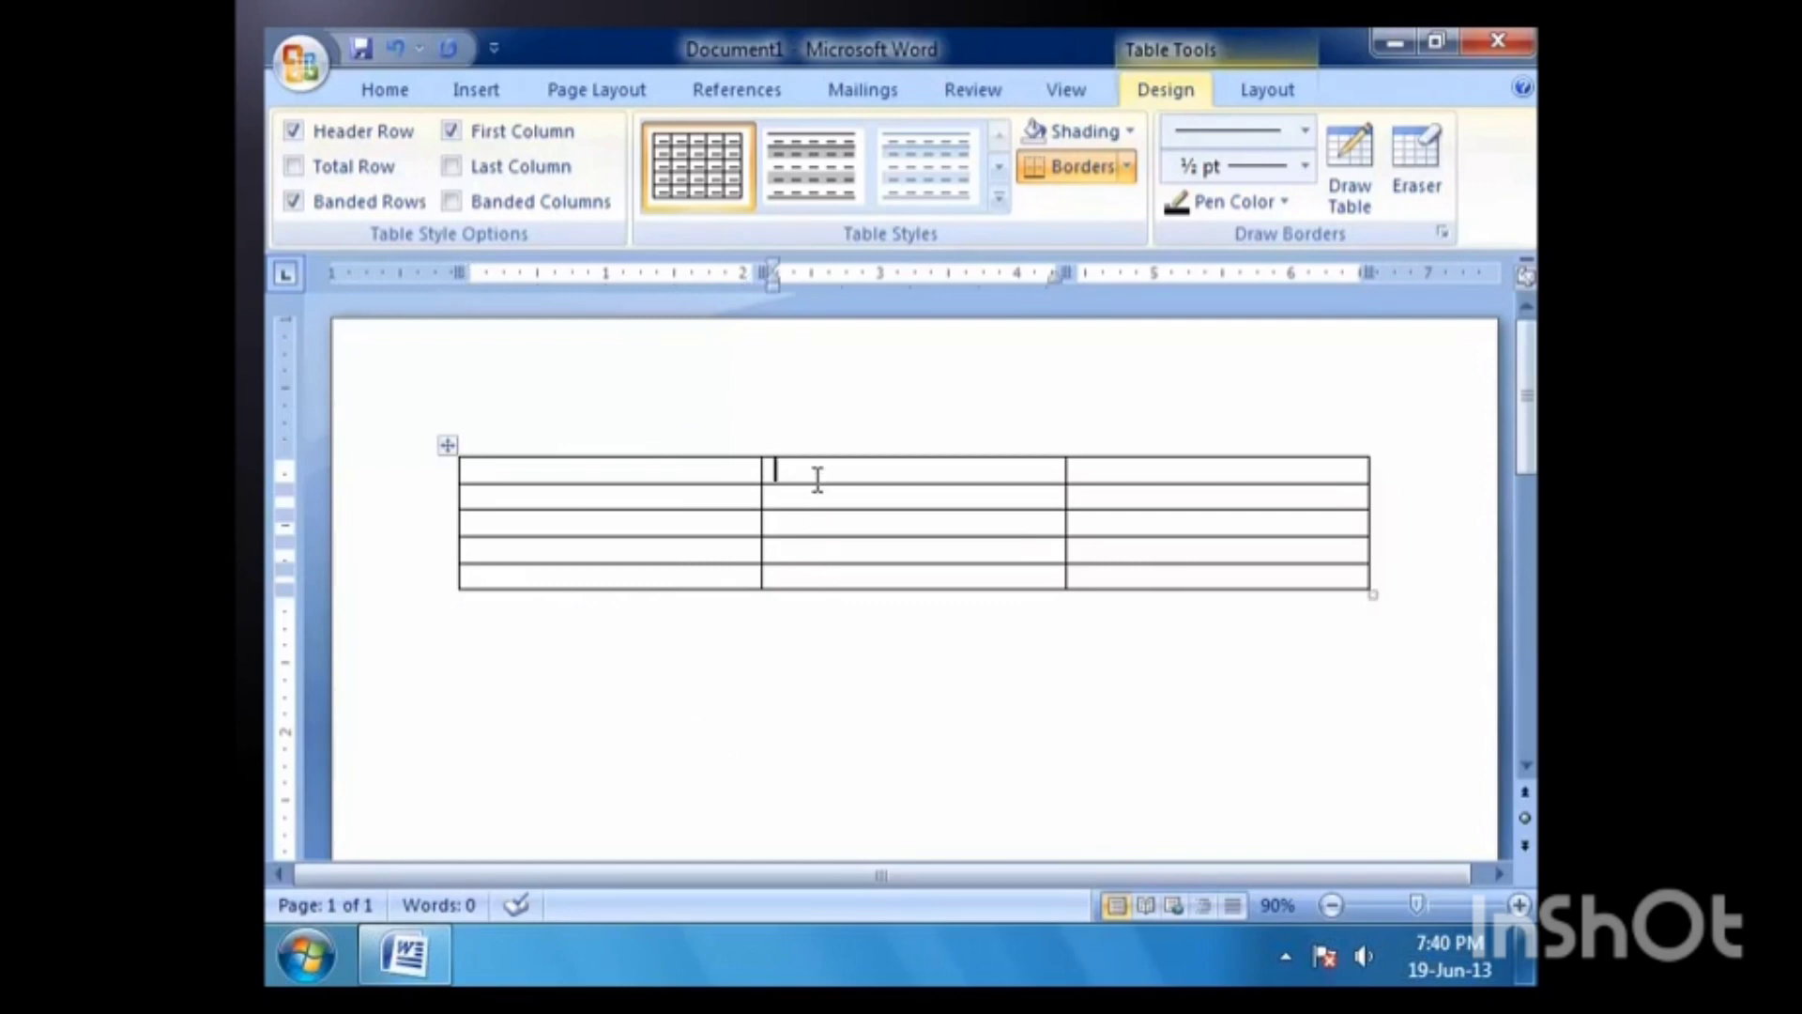
right_click(816, 488)
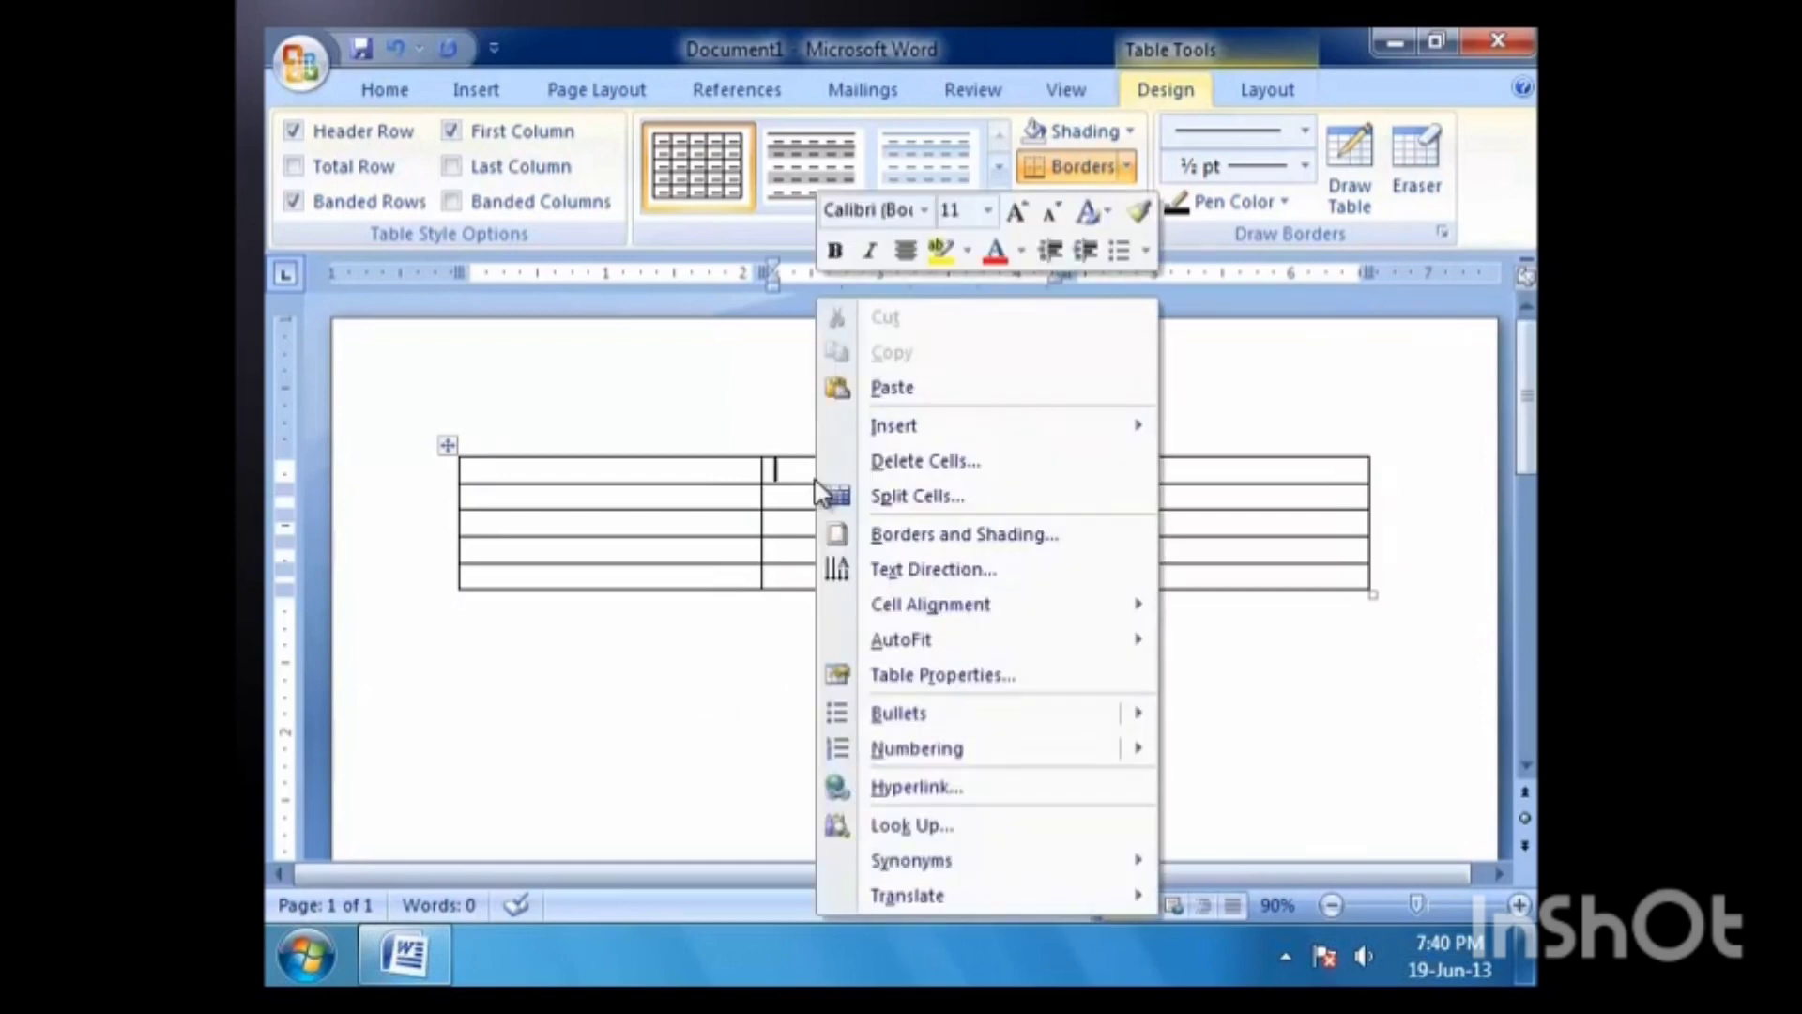
mouse_move(950, 432)
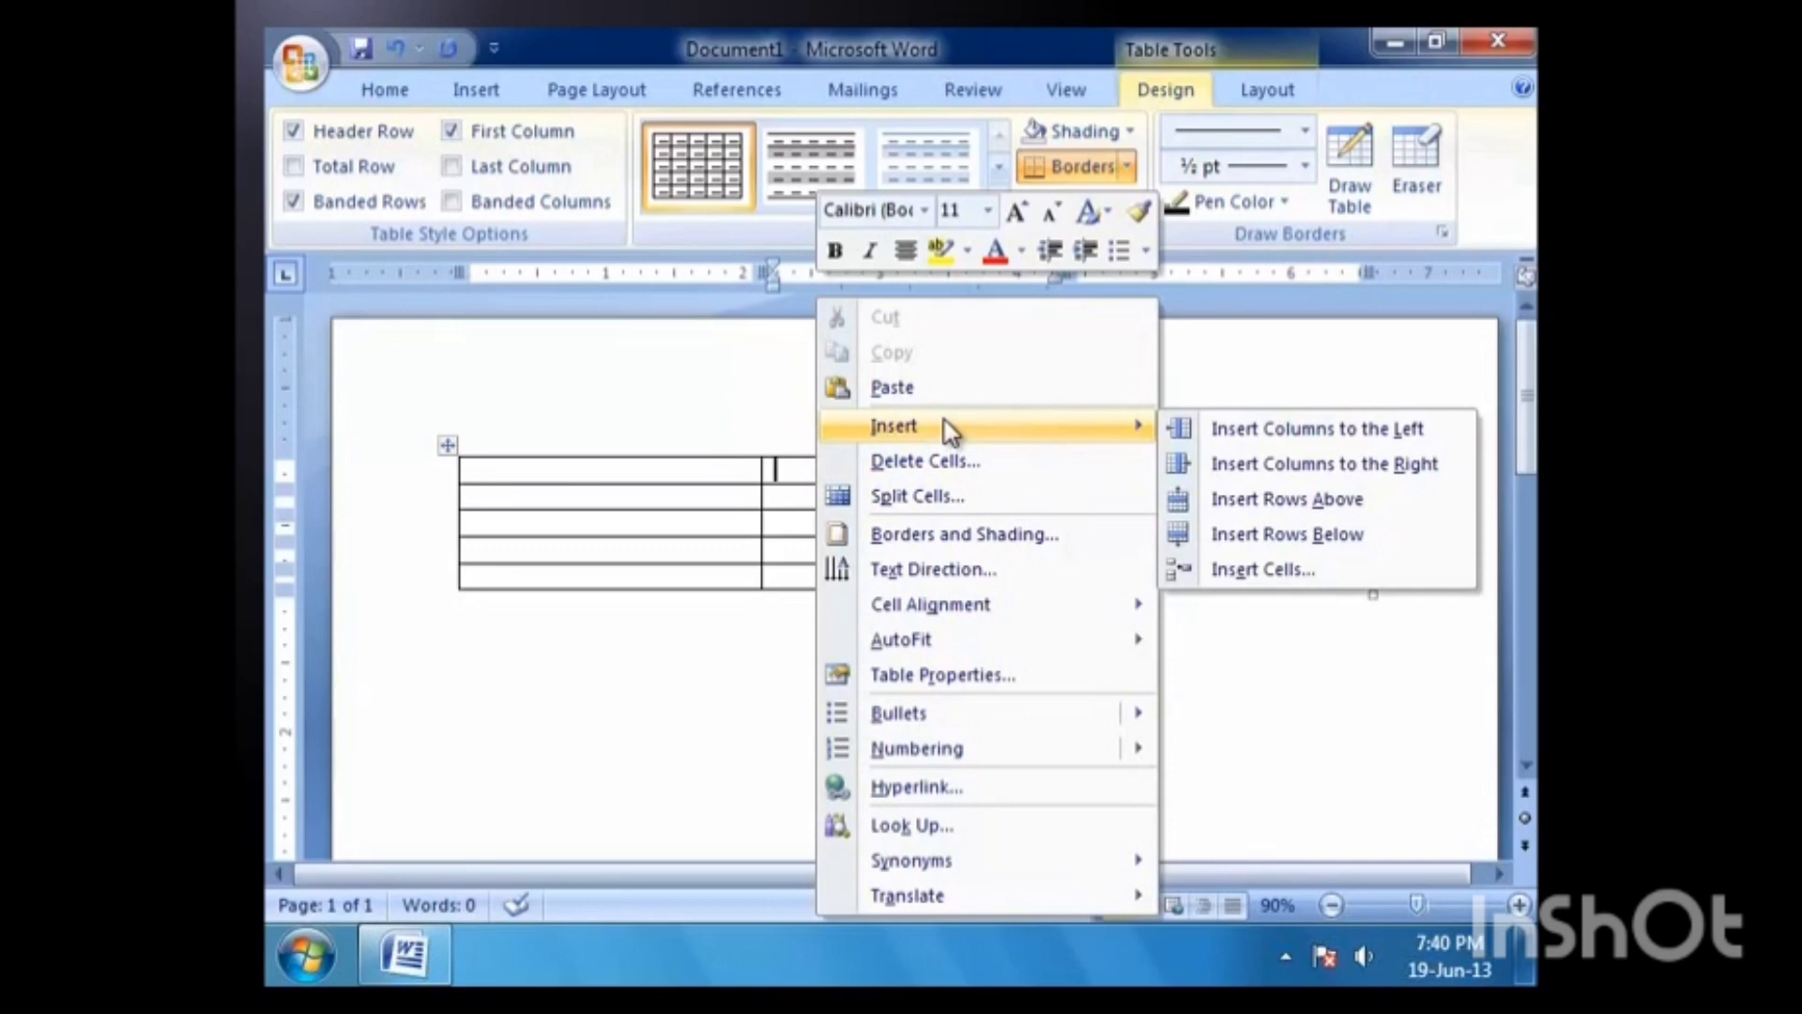
left_click(1228, 428)
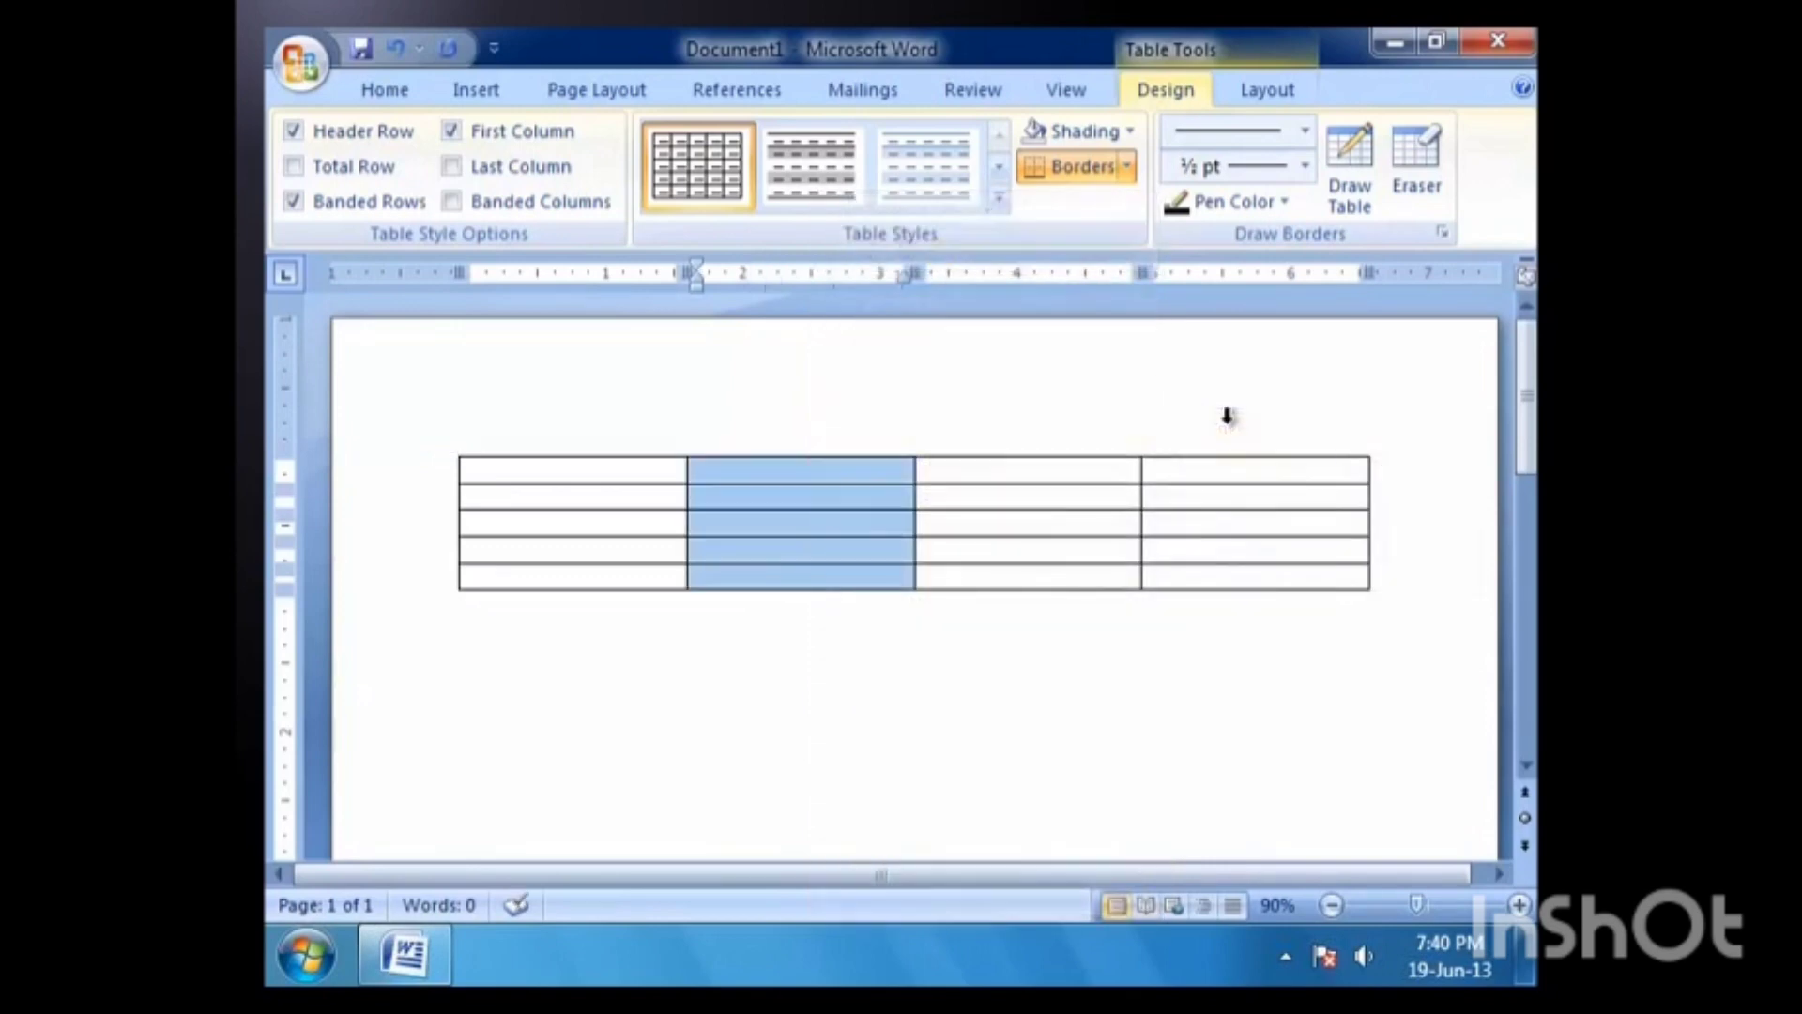
left_click(936, 472)
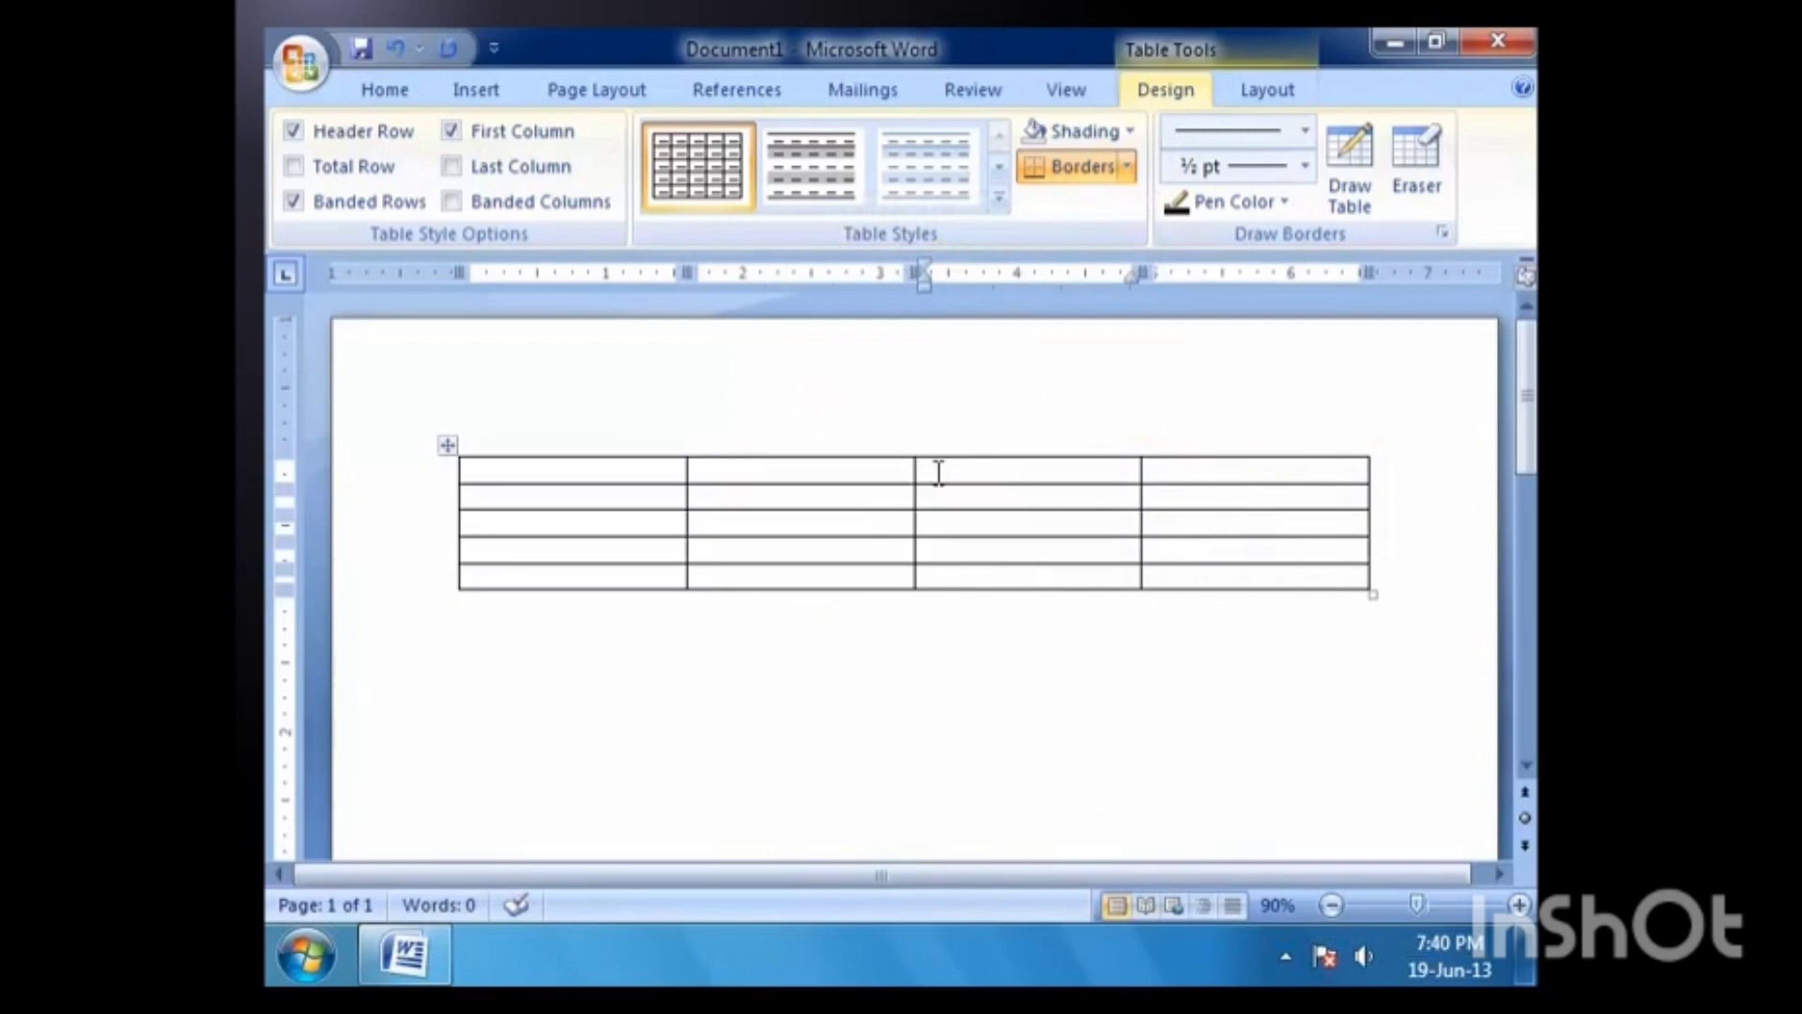
Step: Delete the table's entire last column
left_click(1178, 474)
right_click(1174, 474)
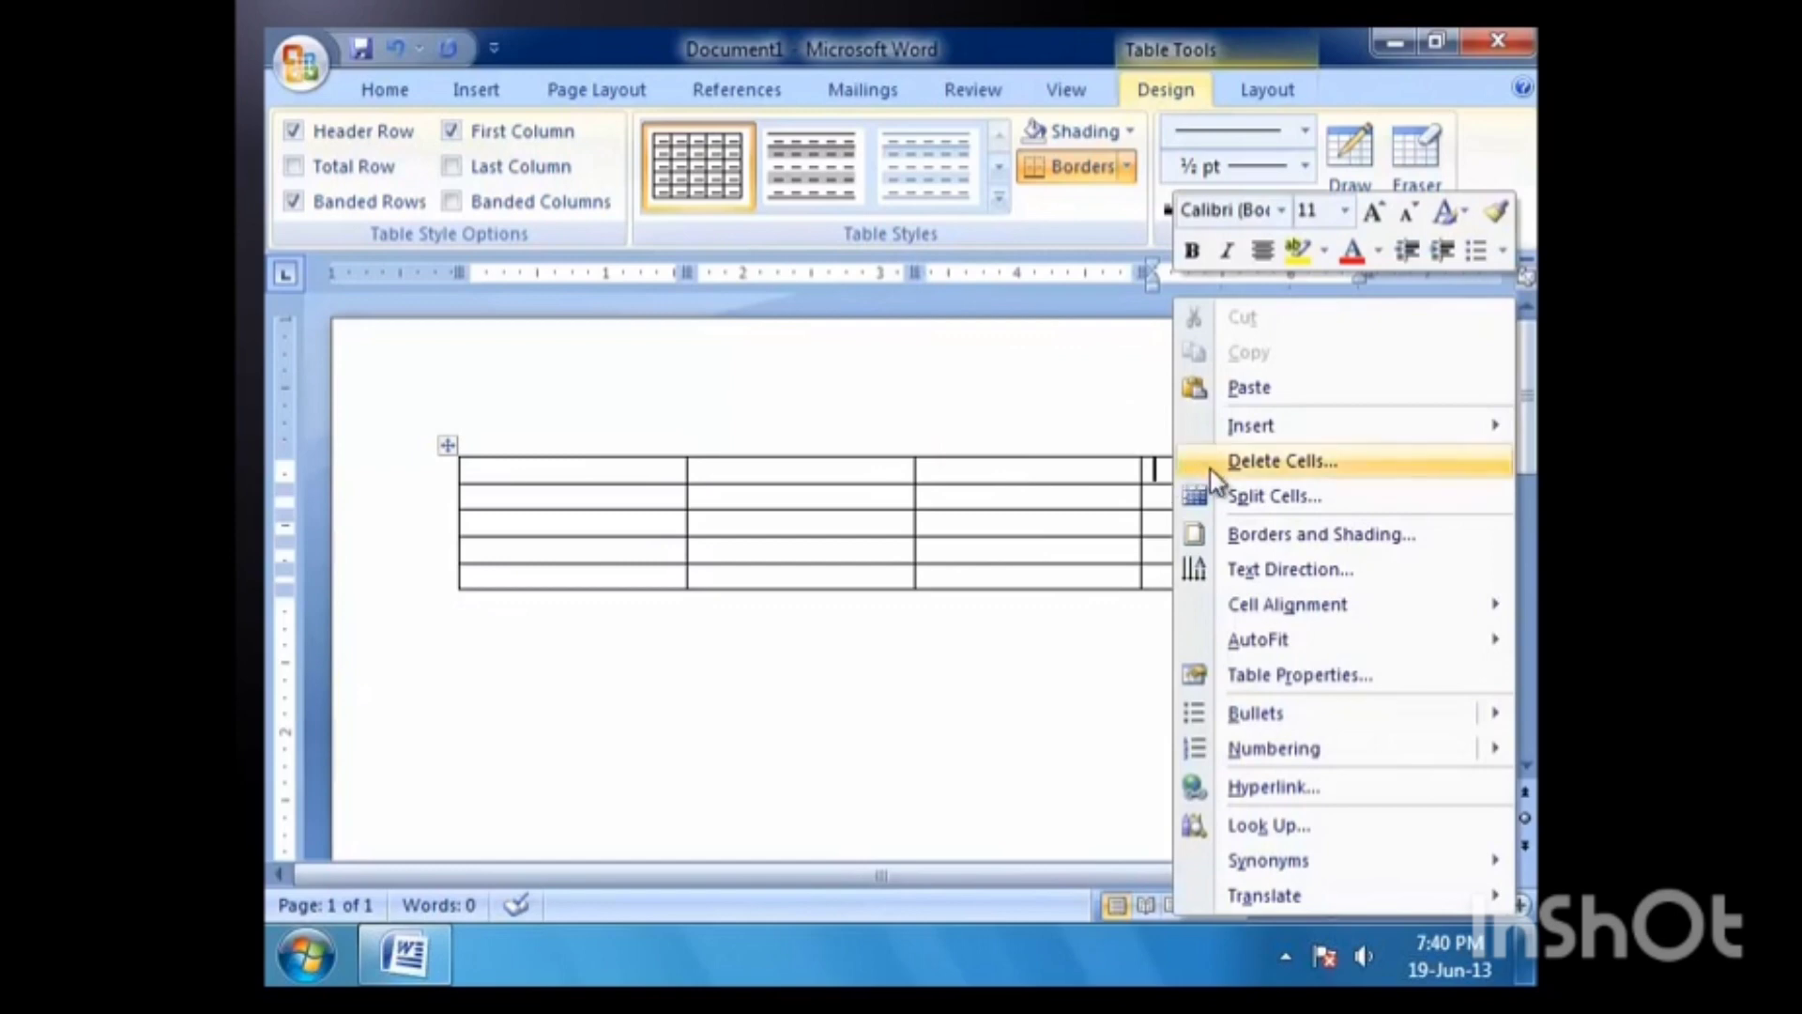
left_click(1254, 461)
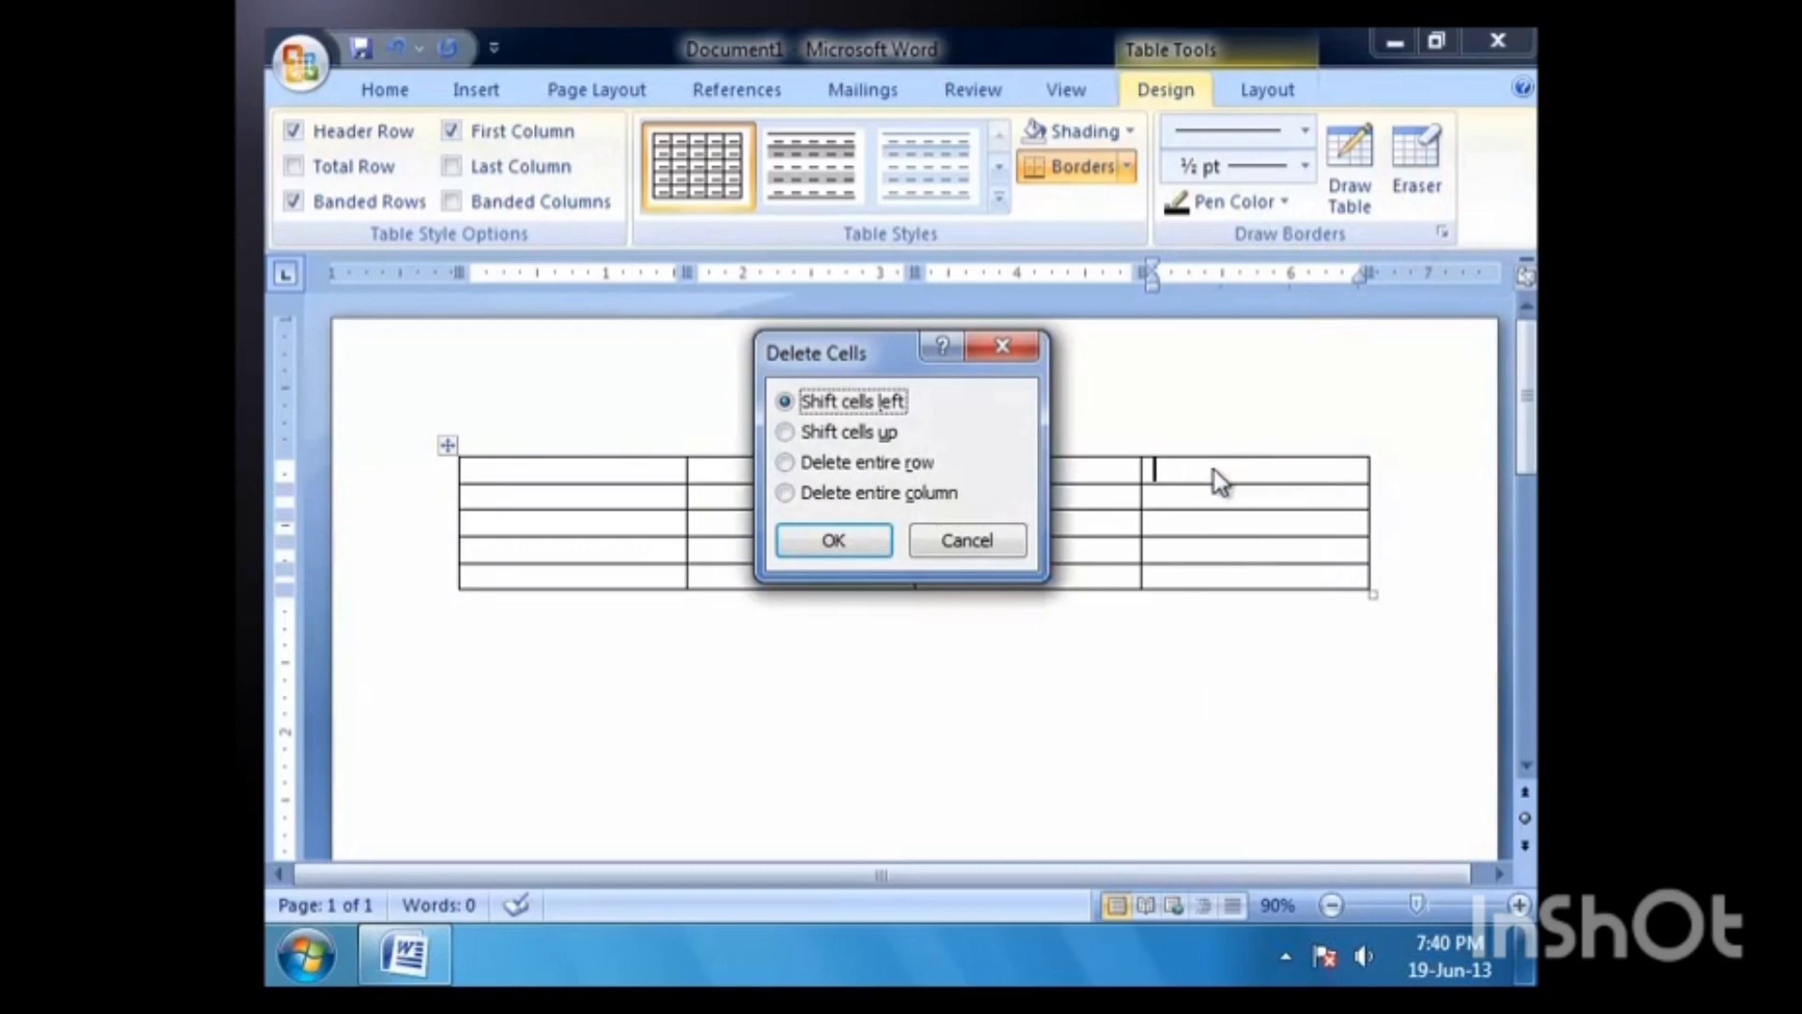
left_click(785, 494)
left_click(826, 541)
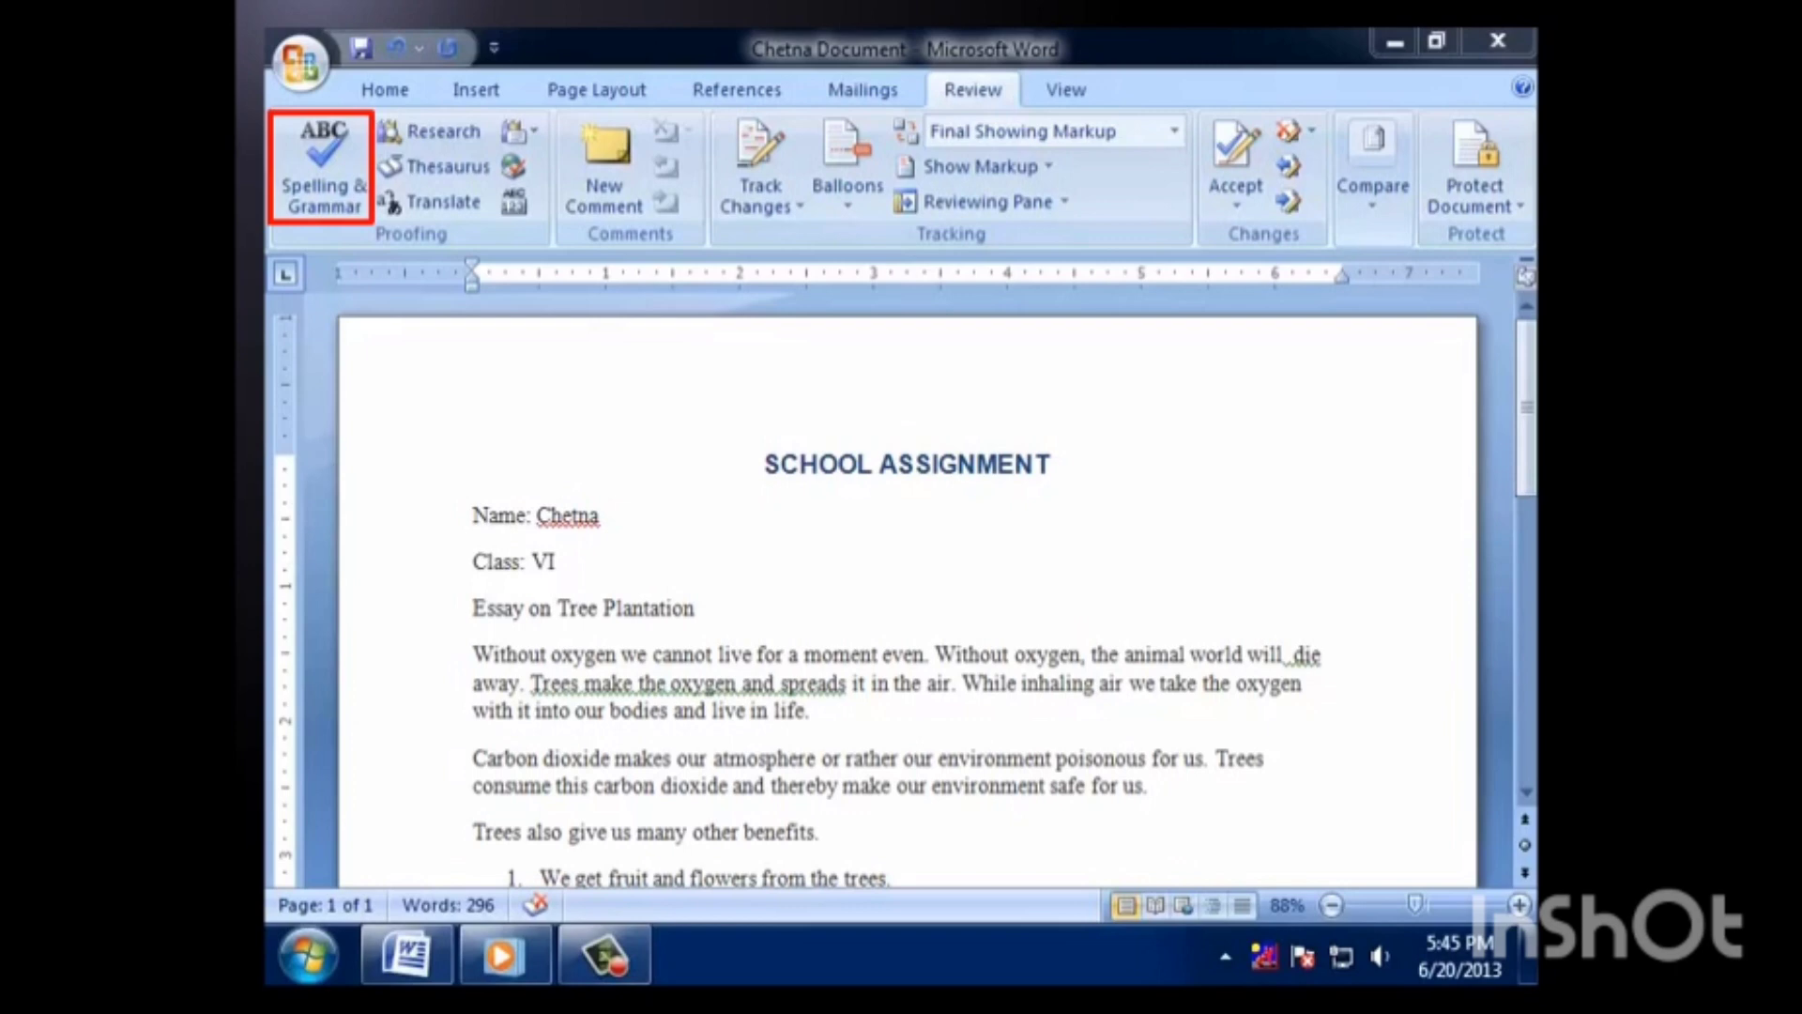
Step: Run the spelling and grammar check on the school assignment and on its first essay paragraph, closing it without corrections
left_click(315, 175)
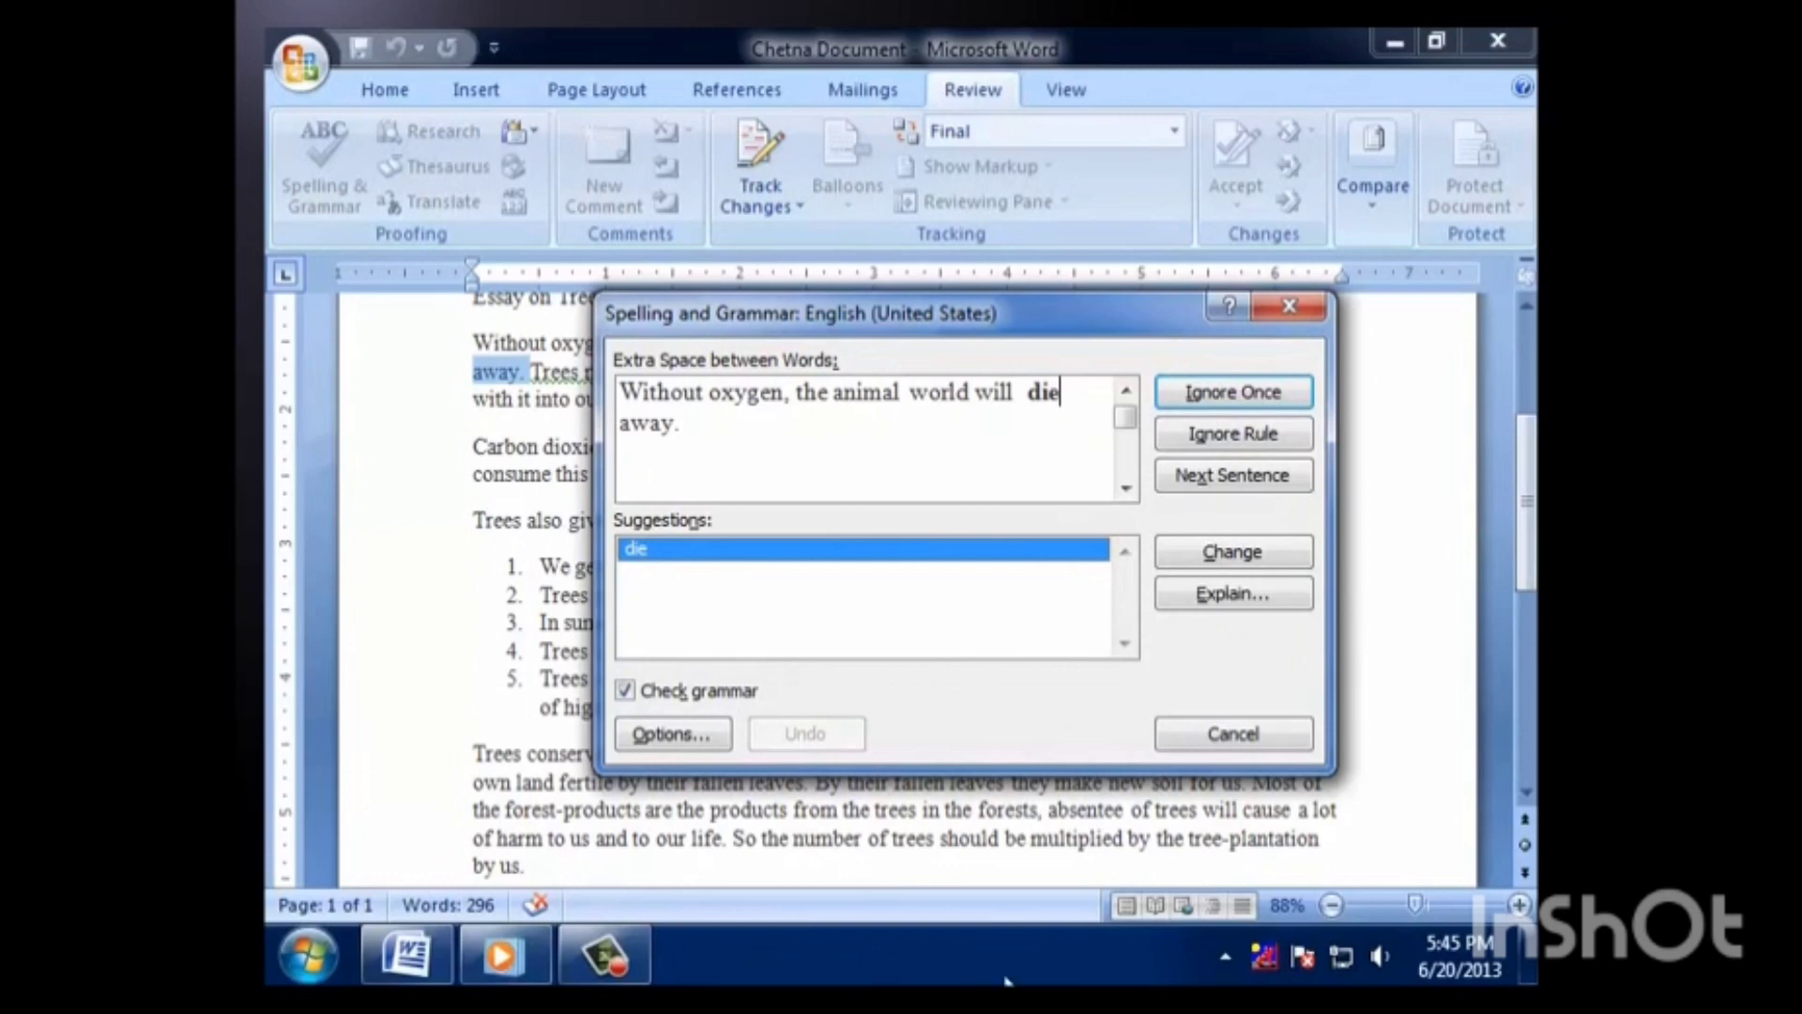
left_click(1314, 311)
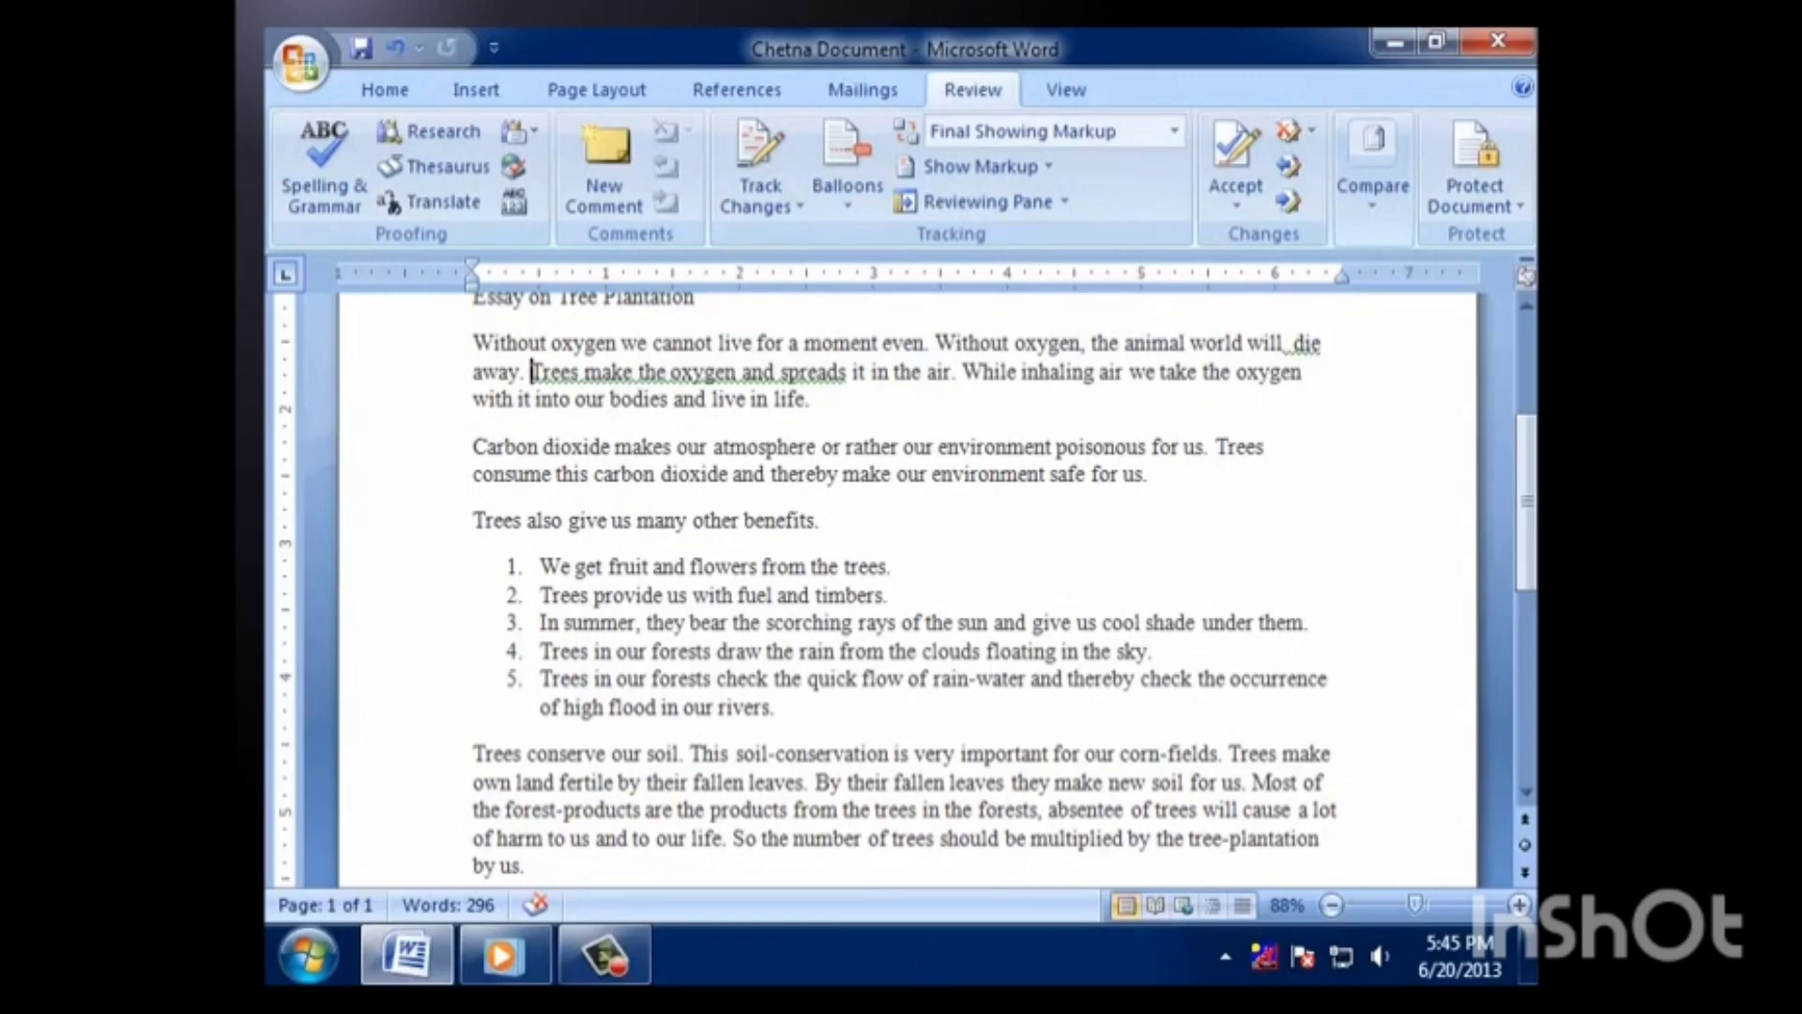
left_click(474, 343)
left_click_drag(474, 343, 812, 399)
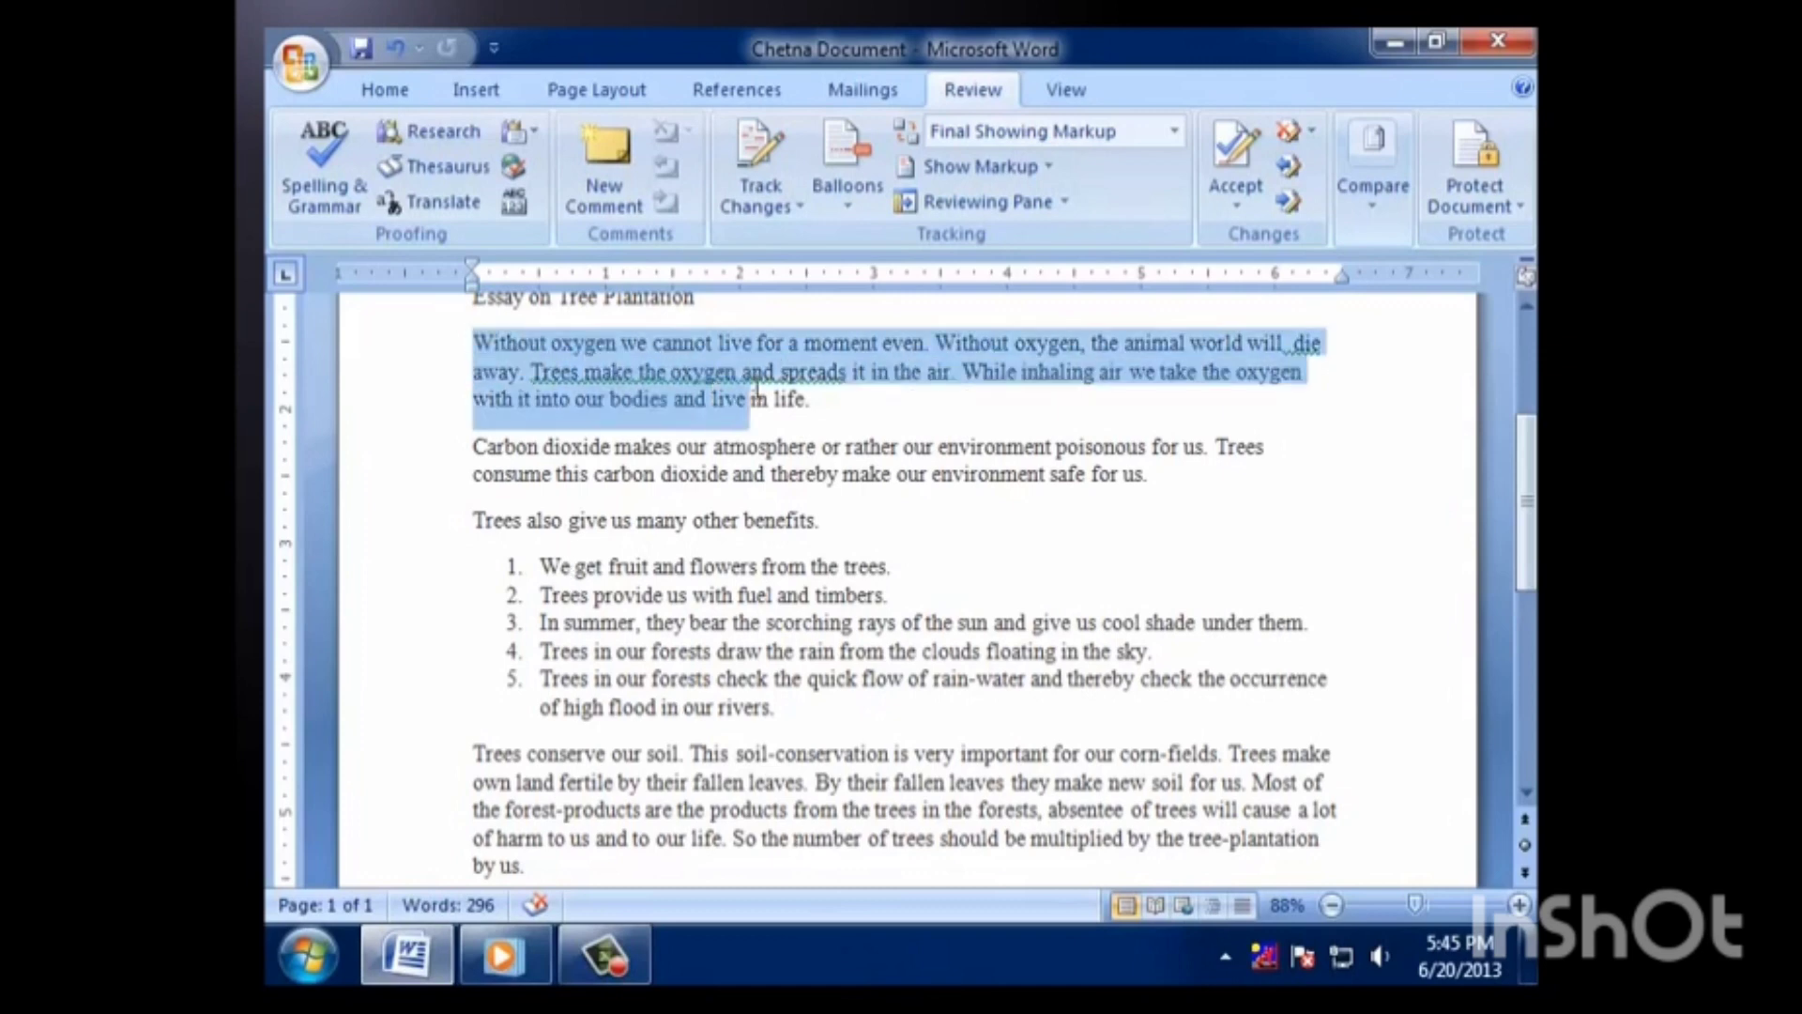
left_click(294, 165)
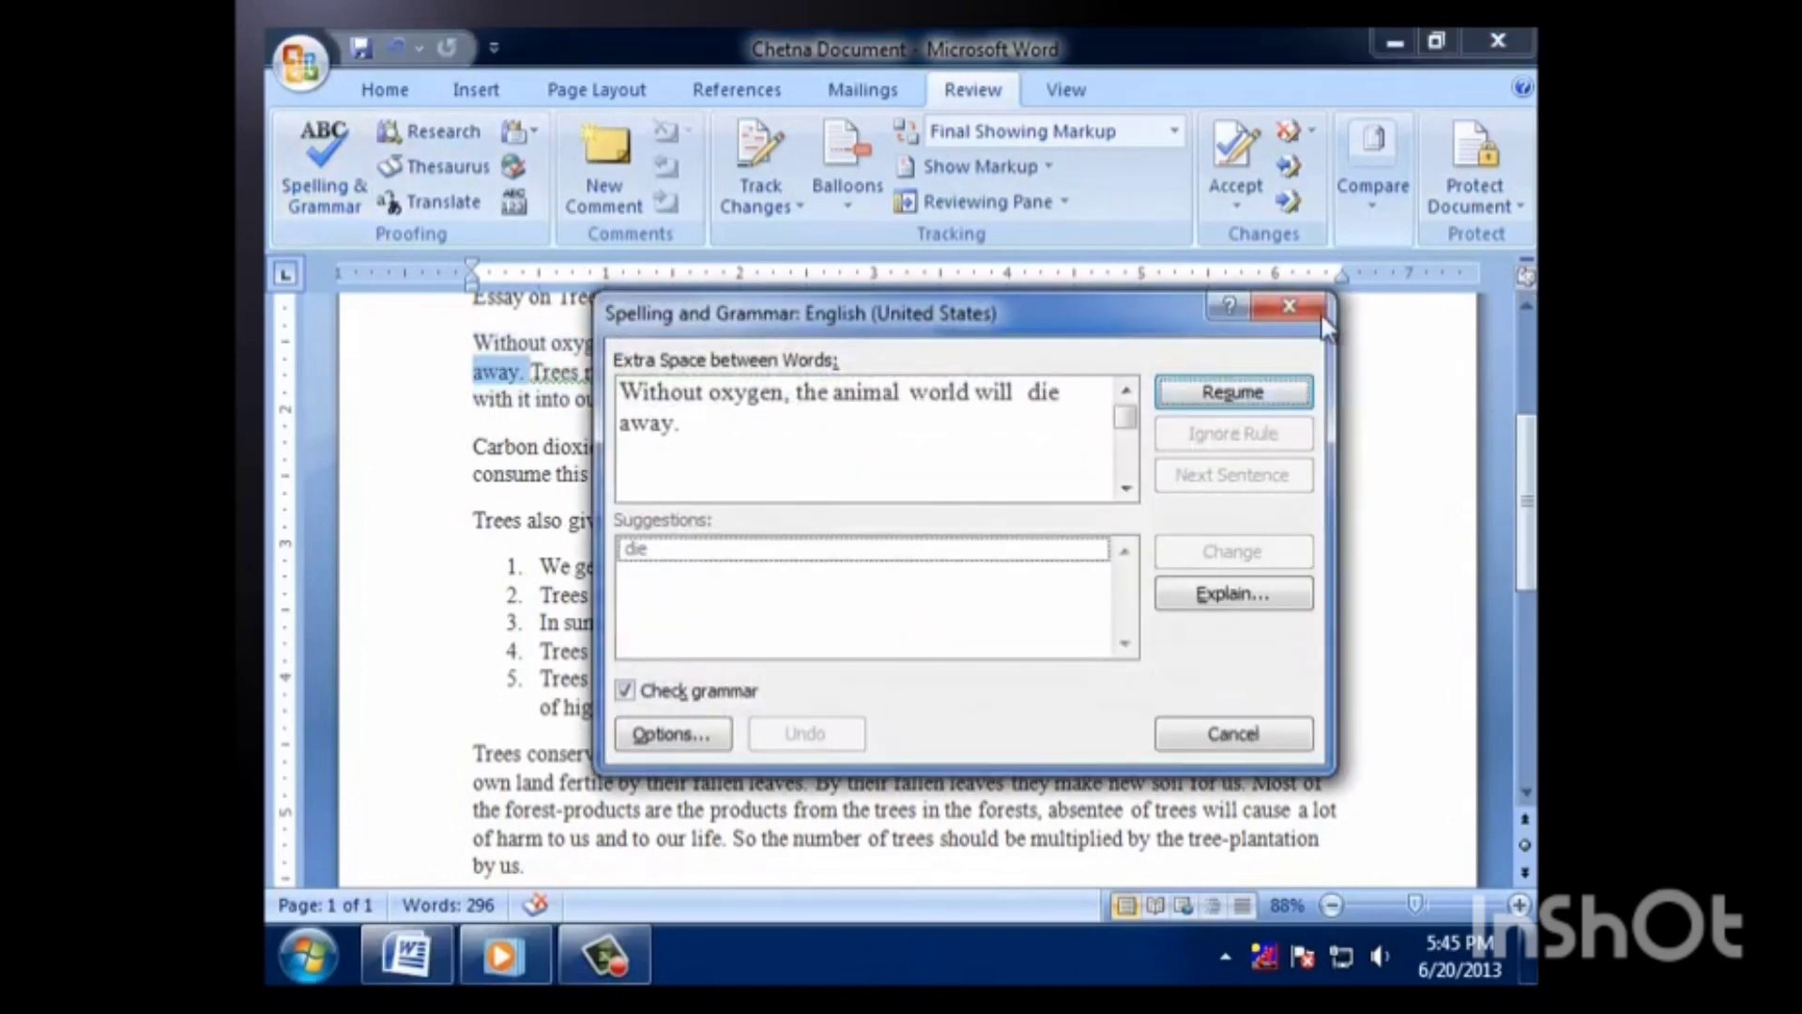
key("Escape")
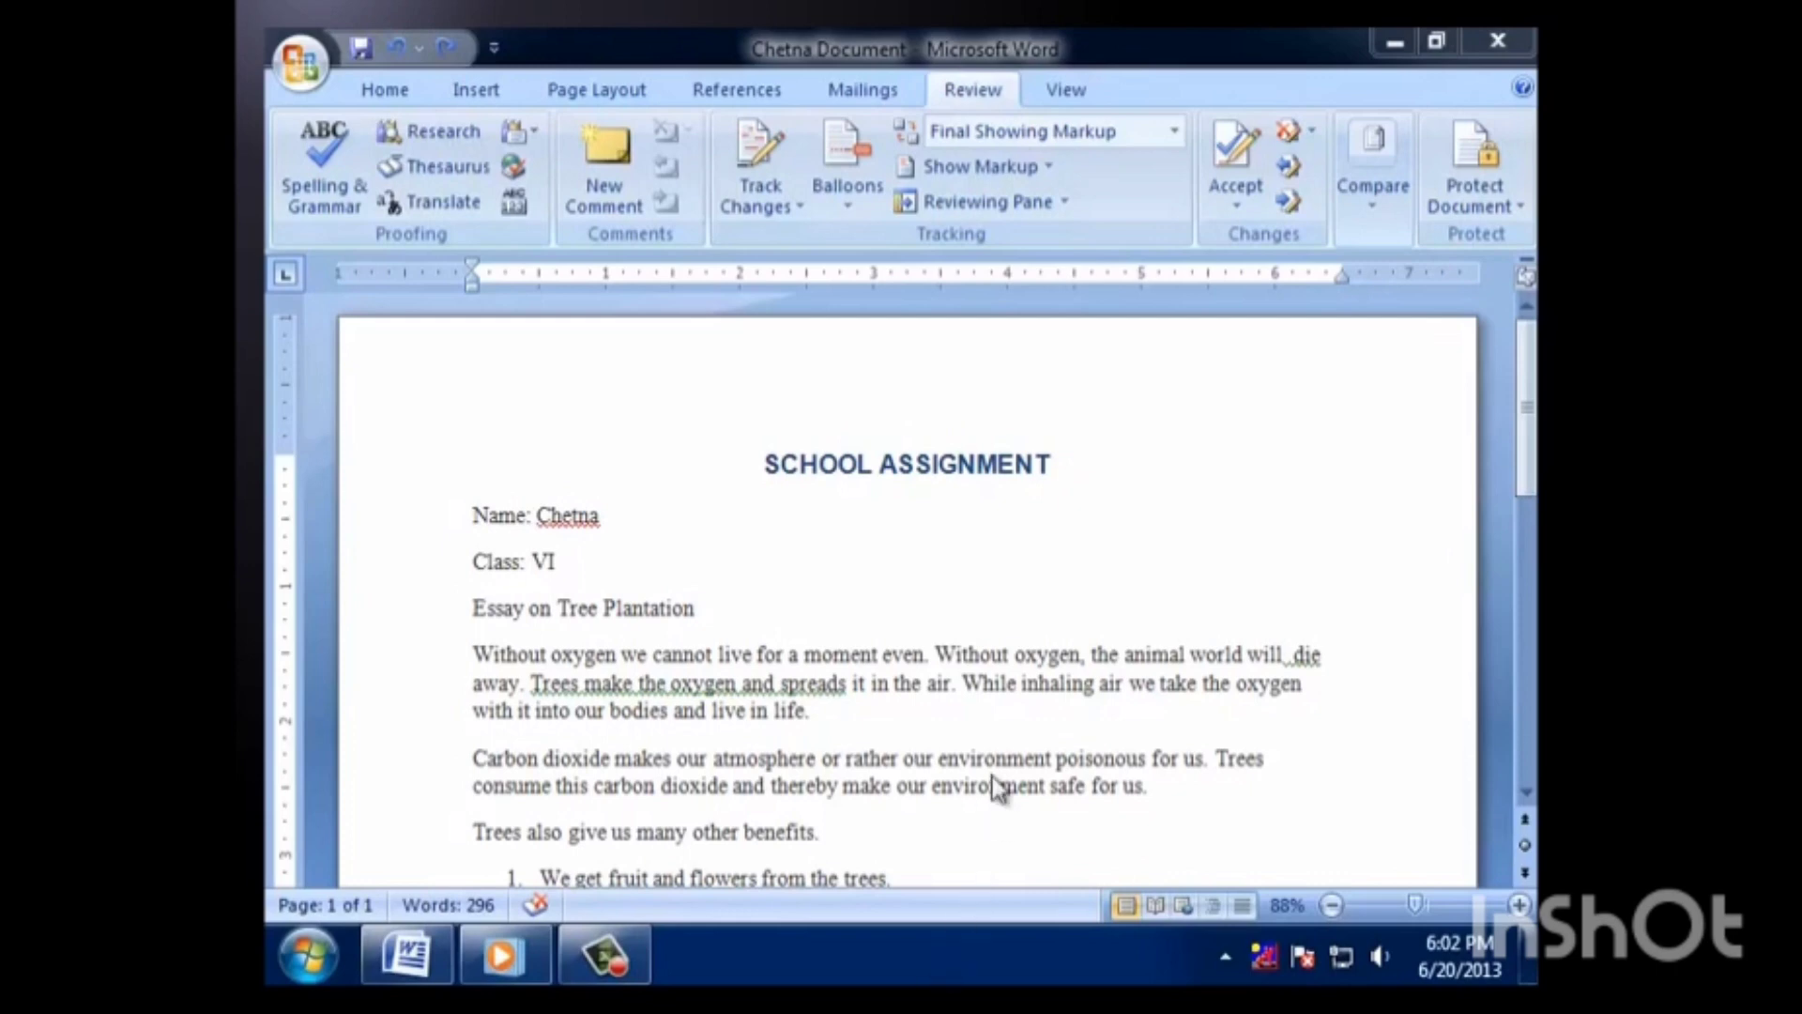
Step: Replace "Without" in the essay's second sentence with the thesaurus synonym "with no" and close the research results
double_click(995, 656)
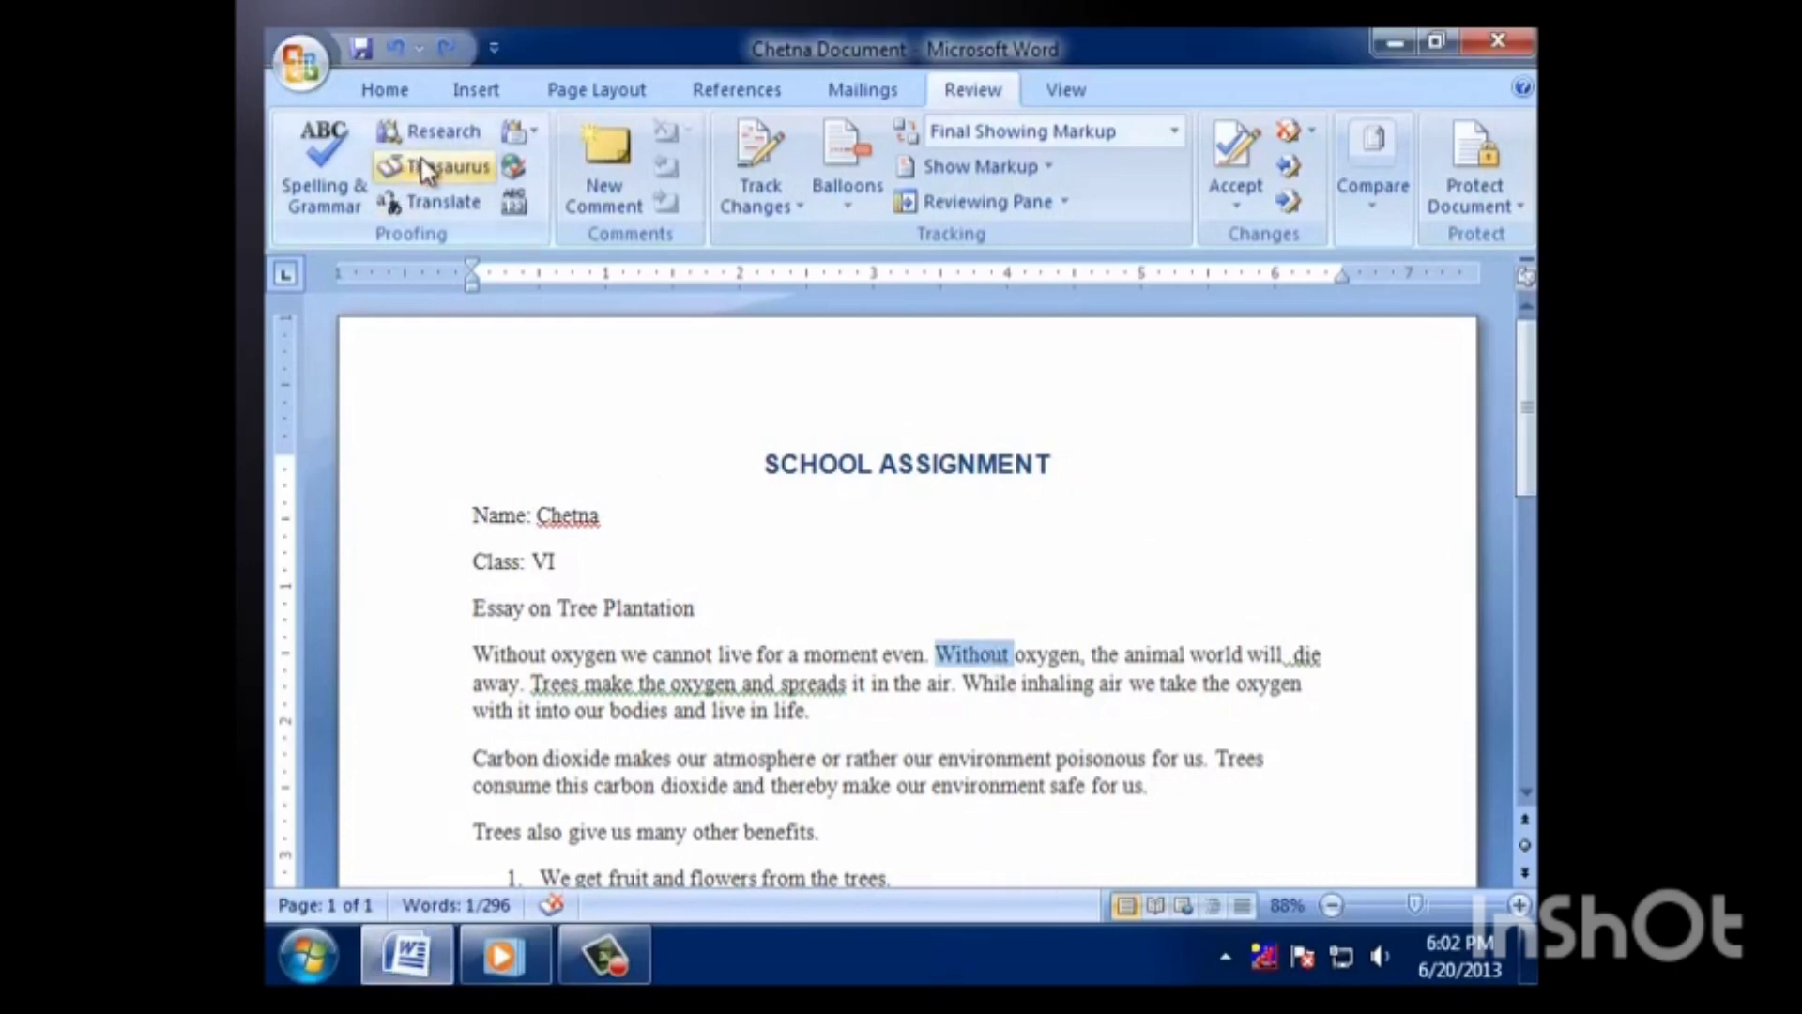
left_click(427, 169)
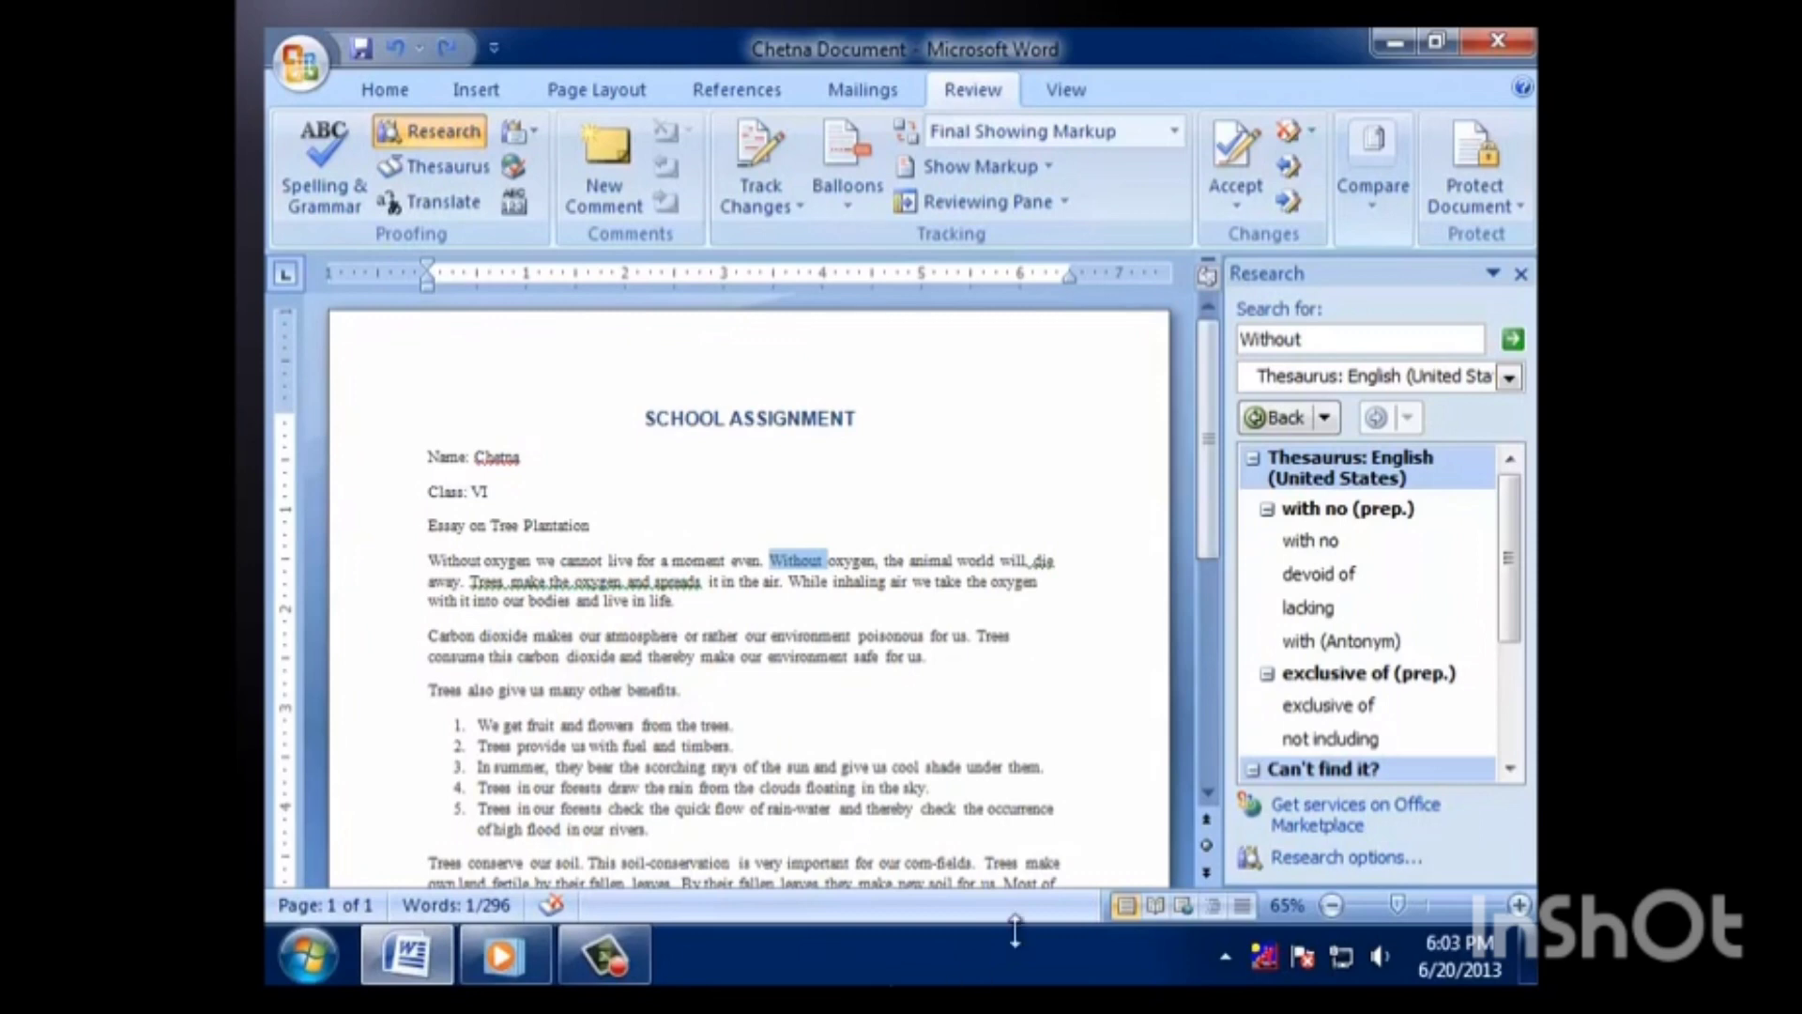
left_click(1468, 542)
left_click(1448, 574)
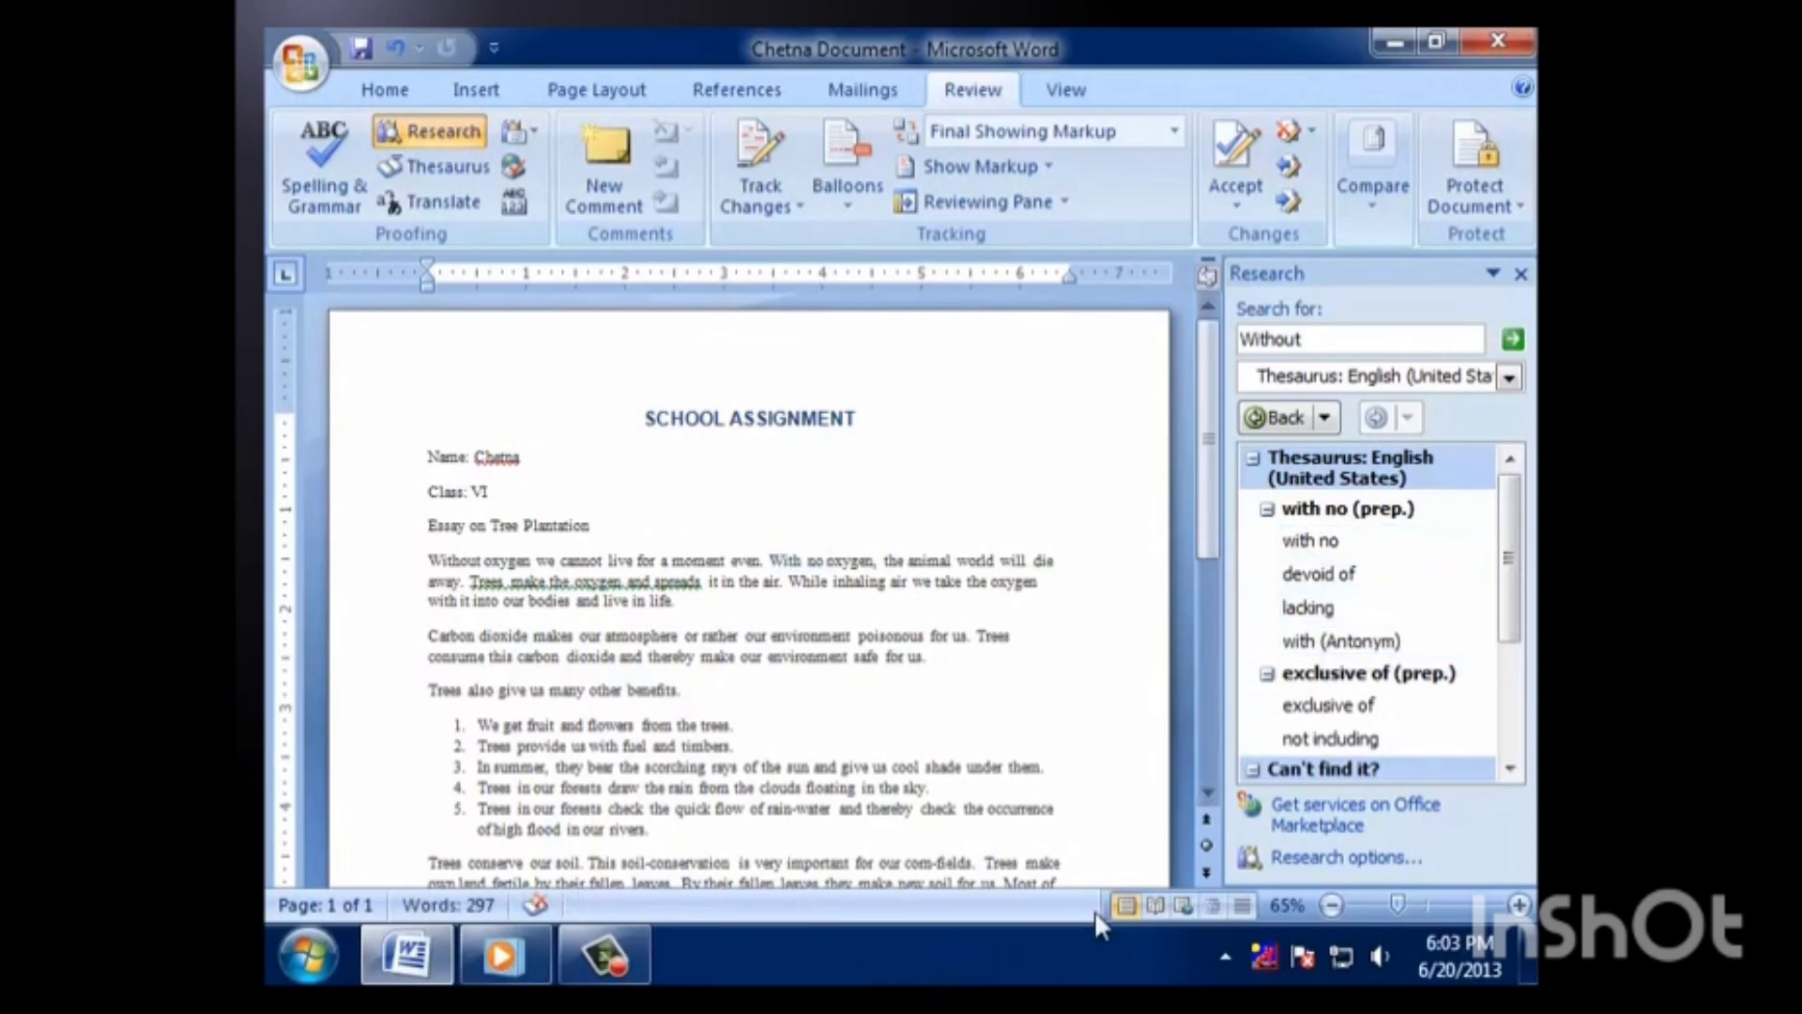
left_click(1521, 273)
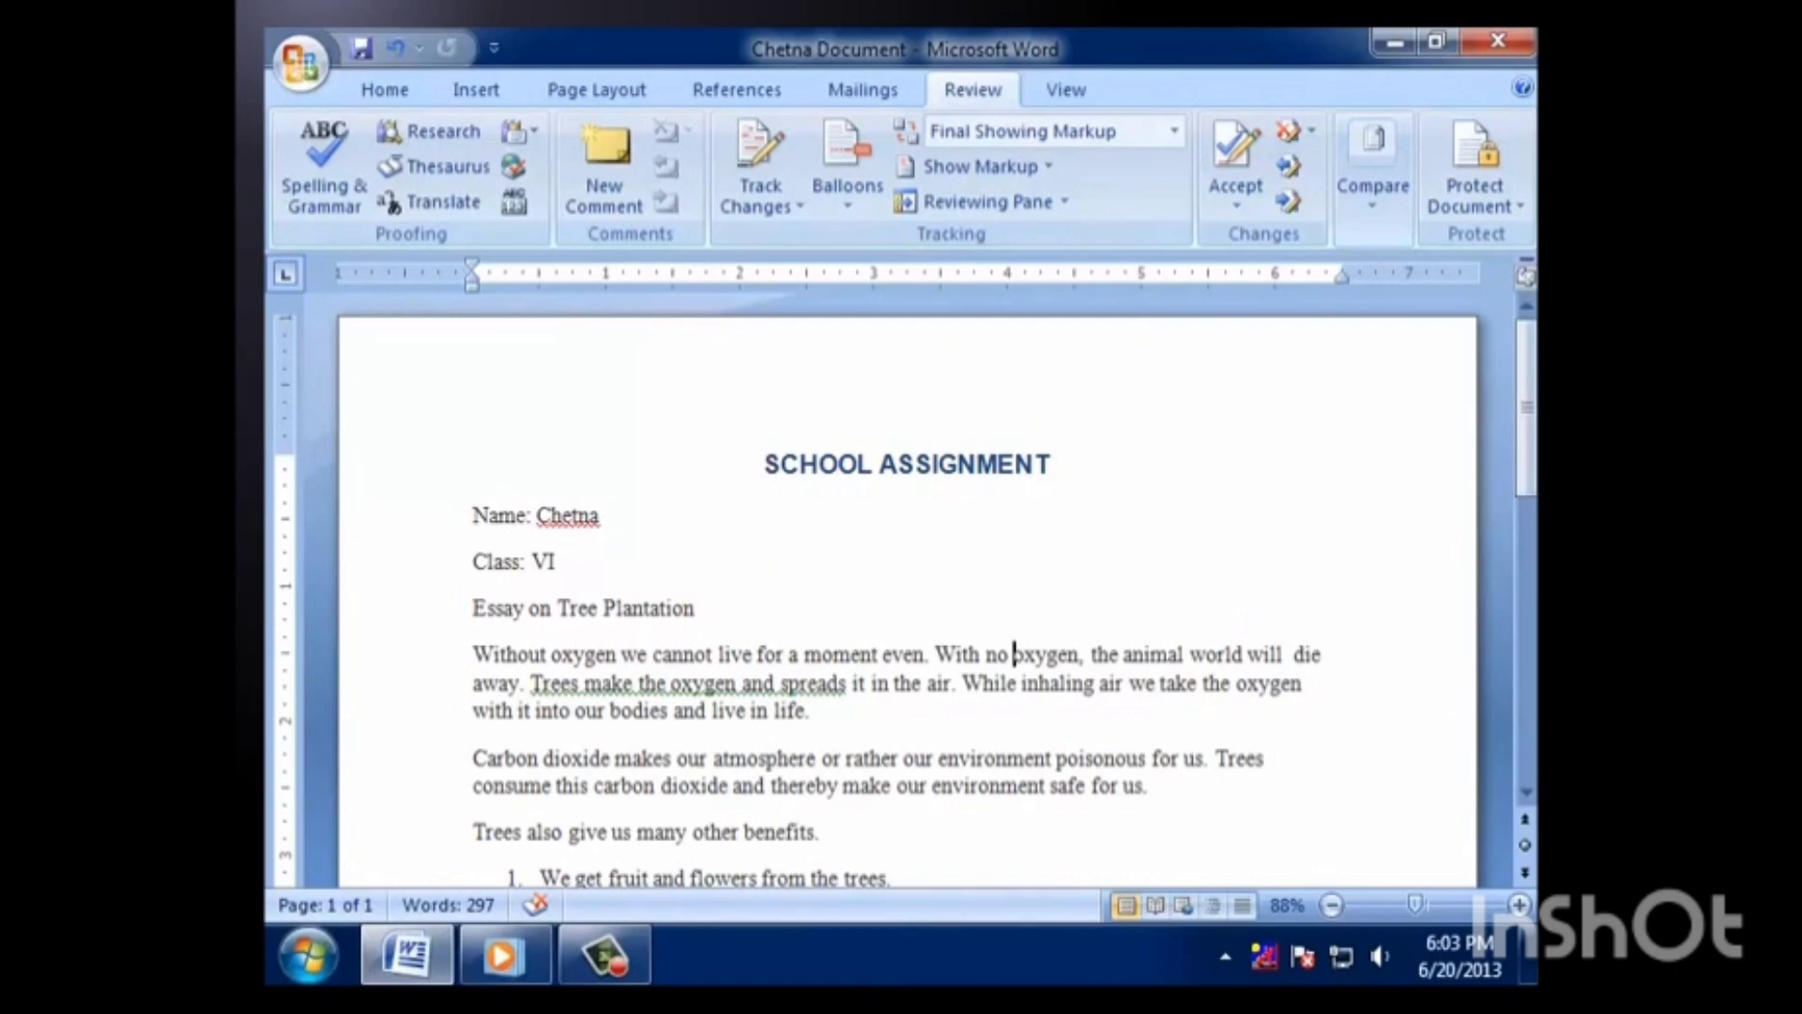
Step: Add a new comment to the word "moment" in the first essay paragraph
left_click(879, 655)
left_click(606, 148)
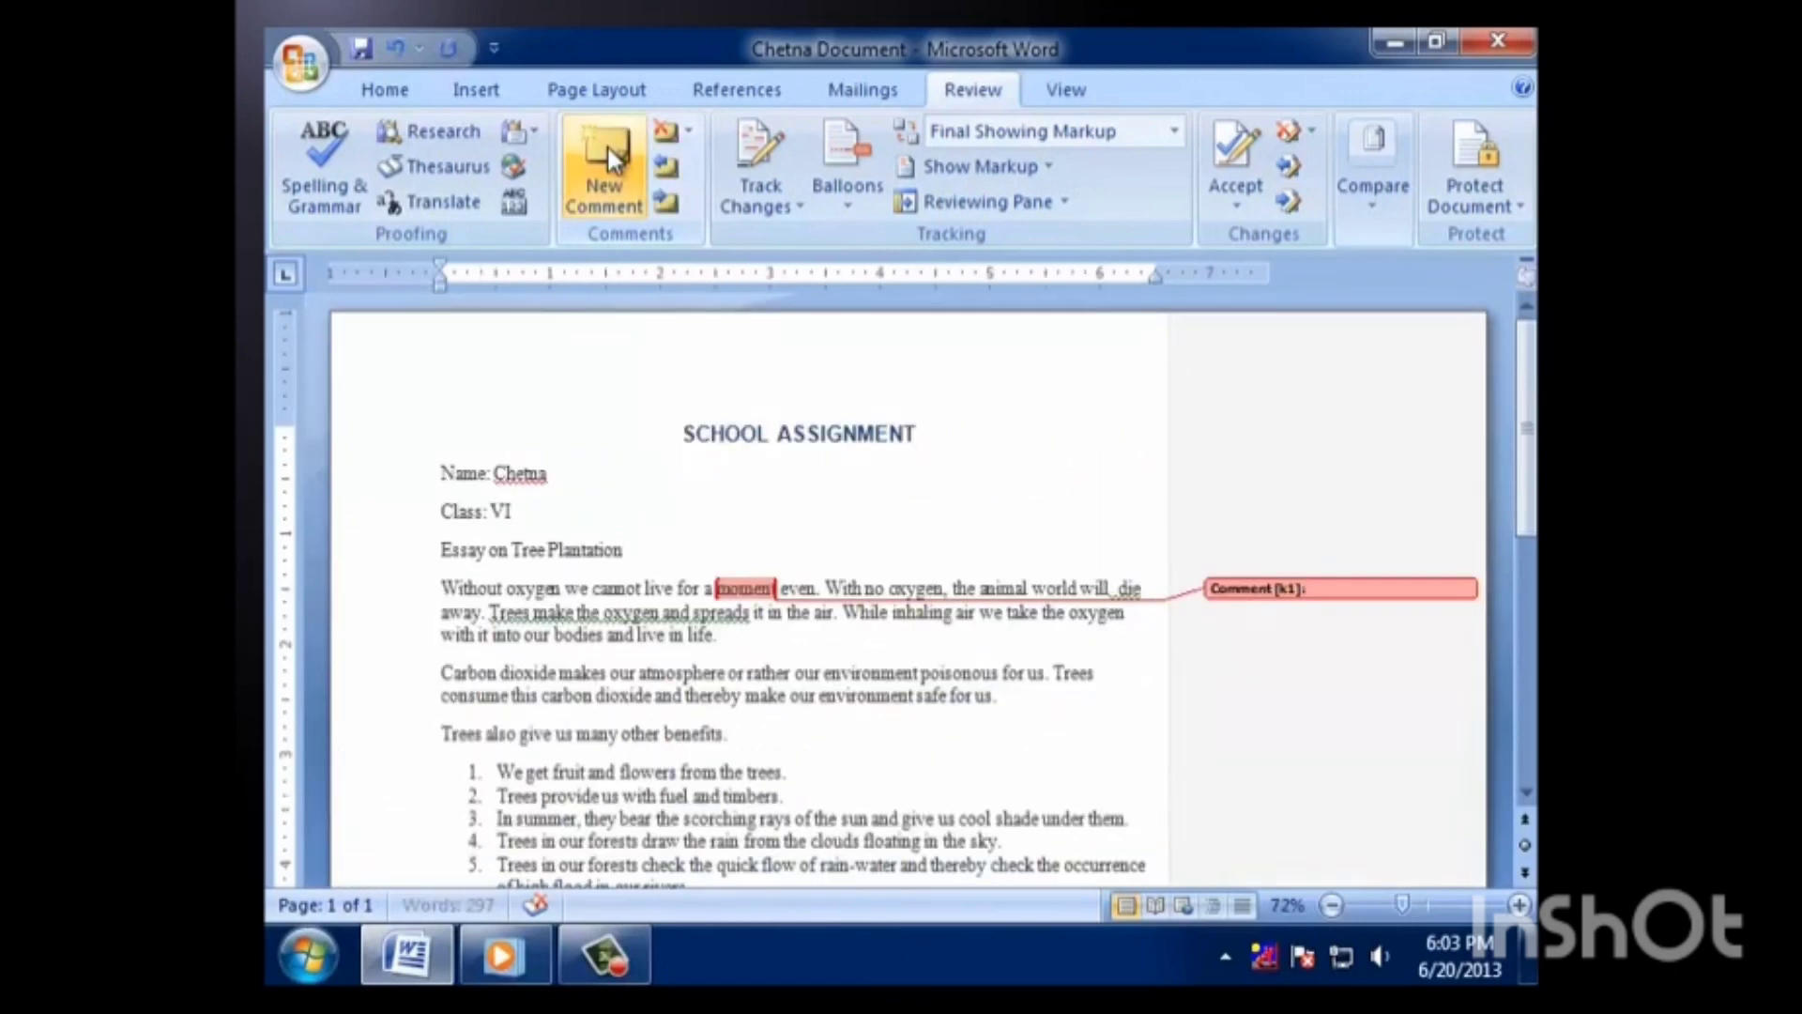